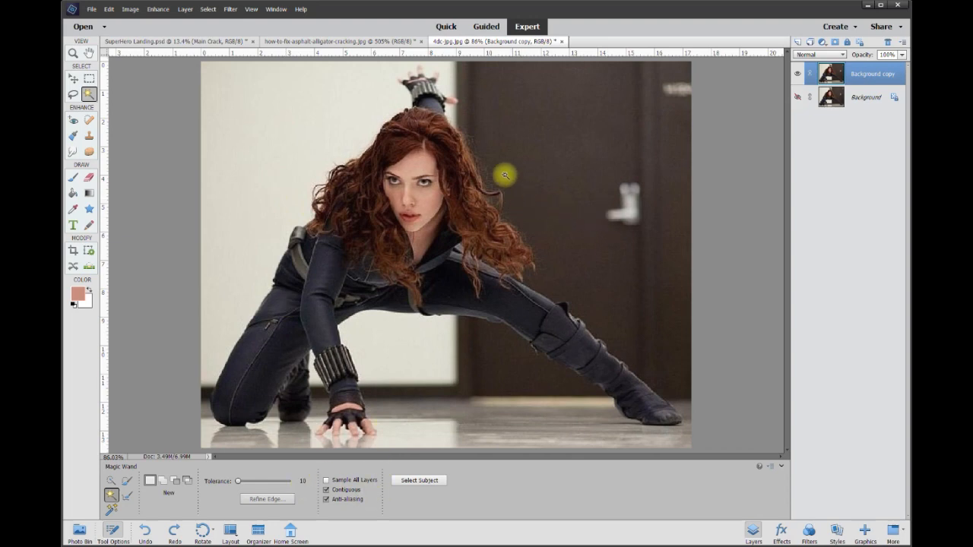
- Try to delete the dark door behind the woman using a contiguous Magic Wand selection with a tolerance of 10
click(536, 189)
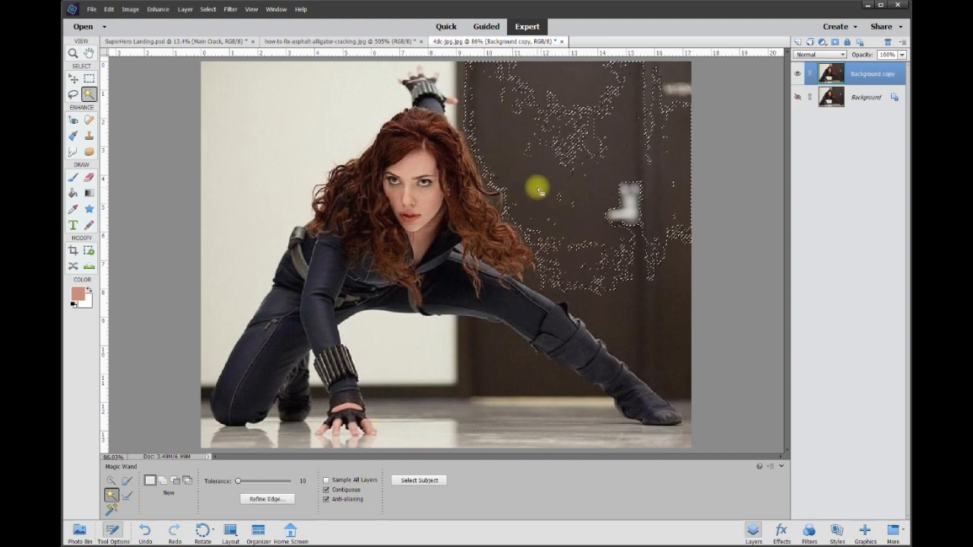
key(Delete)
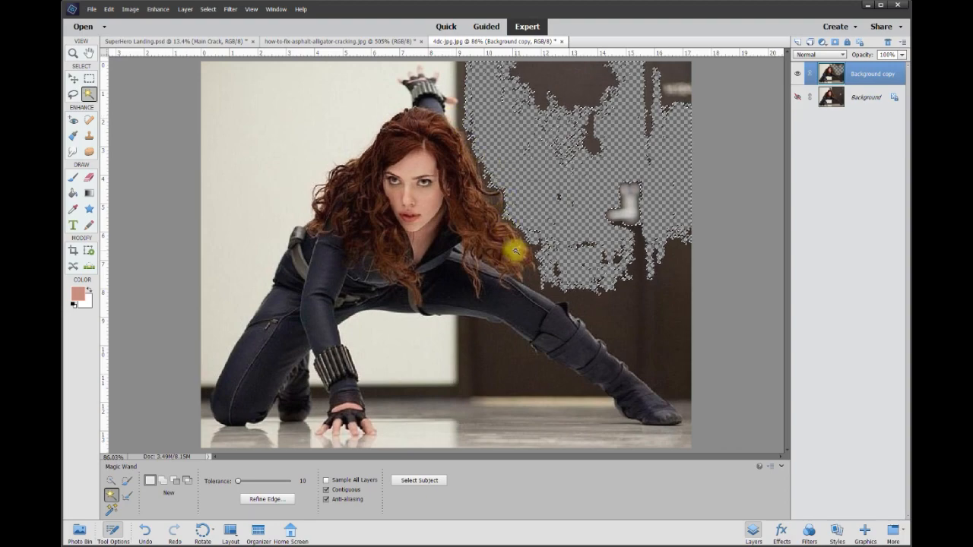
key(ctrl+d)
scroll(494, 265, up, 2)
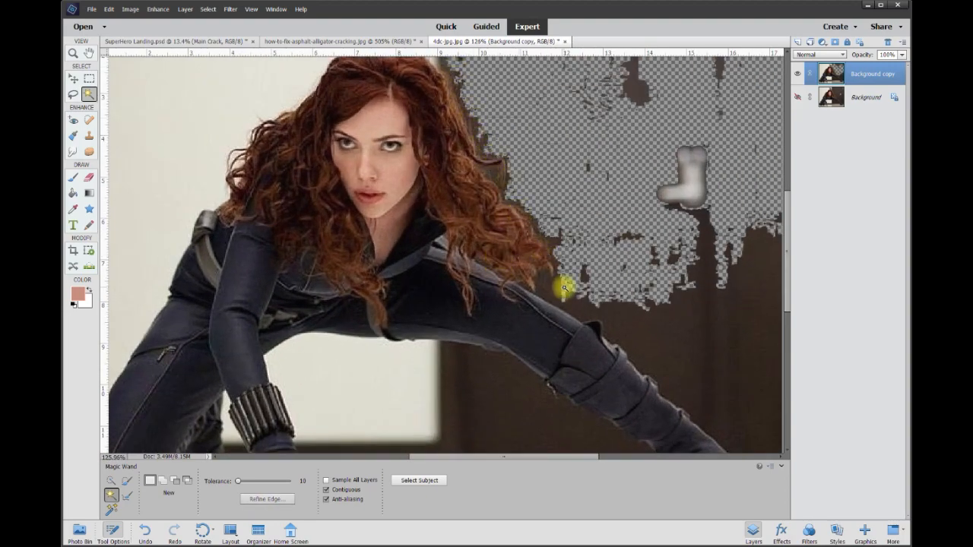
scroll(569, 278, down, 3)
scroll(572, 280, down, 1)
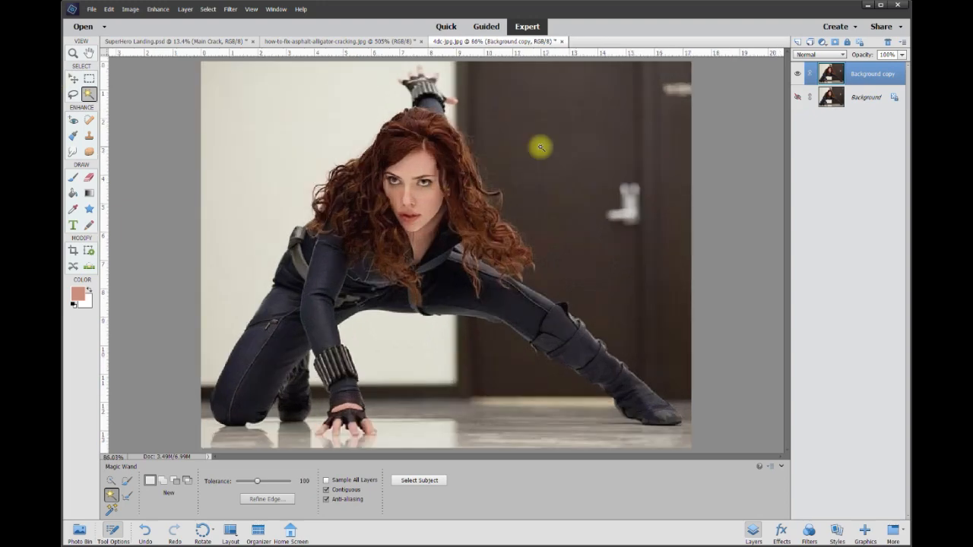
- Try deleting the door area selected by the Magic Wand at tolerance 100, undo the deletion and clear the selection
key(Delete)
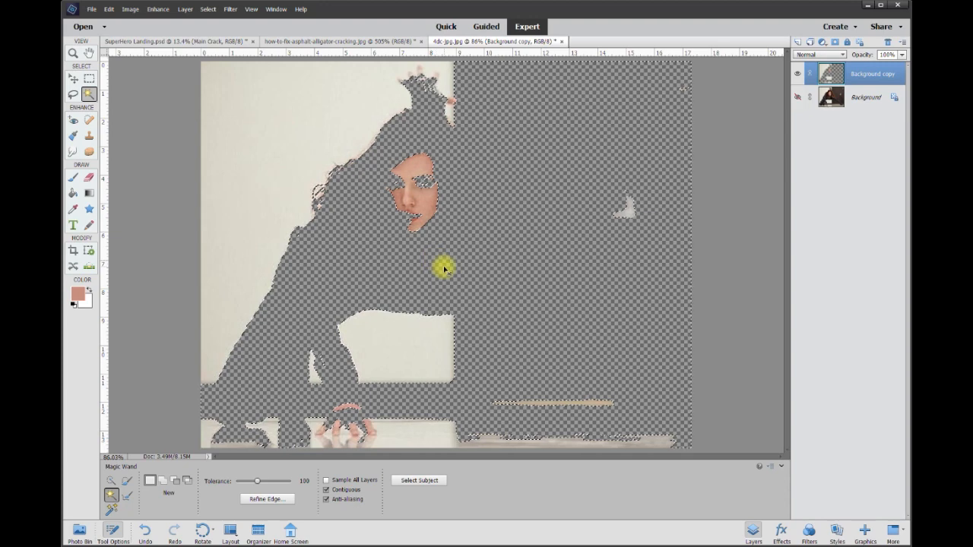
key(ctrl+z)
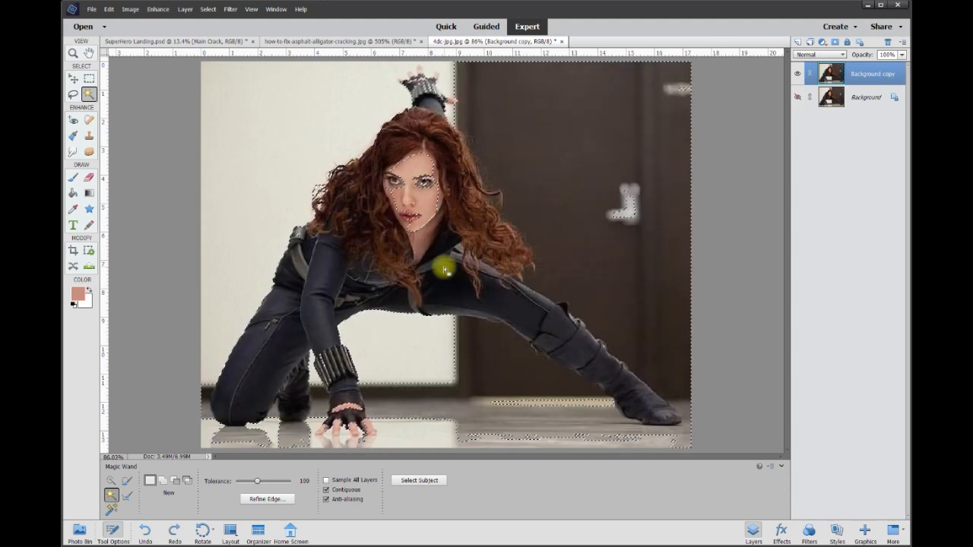
key(ctrl+d)
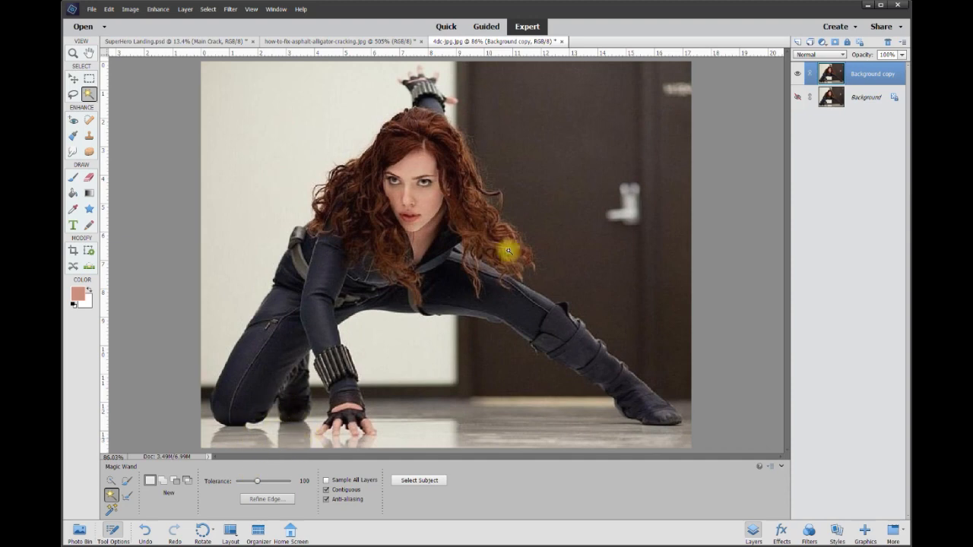
- Erase a thin line along the outer edge of the bracelet on the planted arm with a 5 px Eraser brush
scroll(304, 439, up, 5)
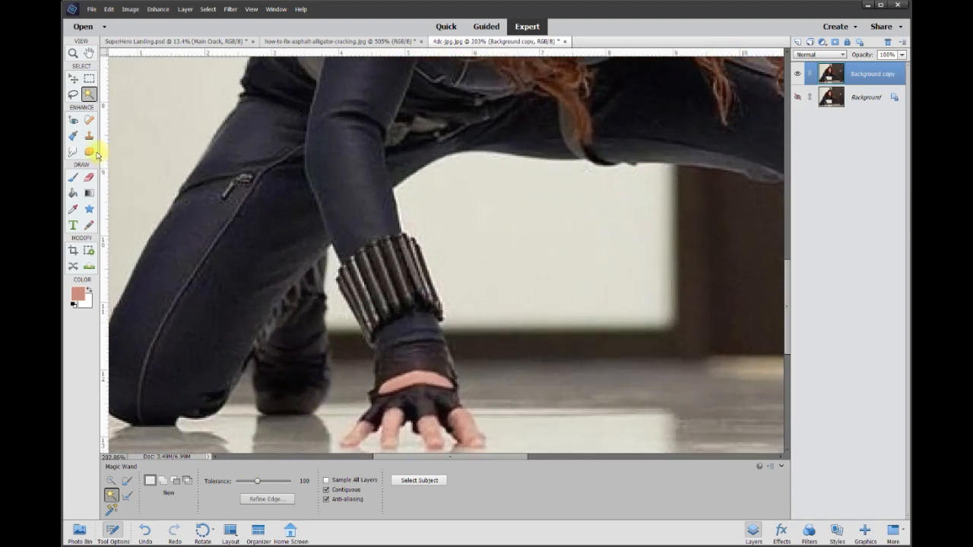
click(89, 180)
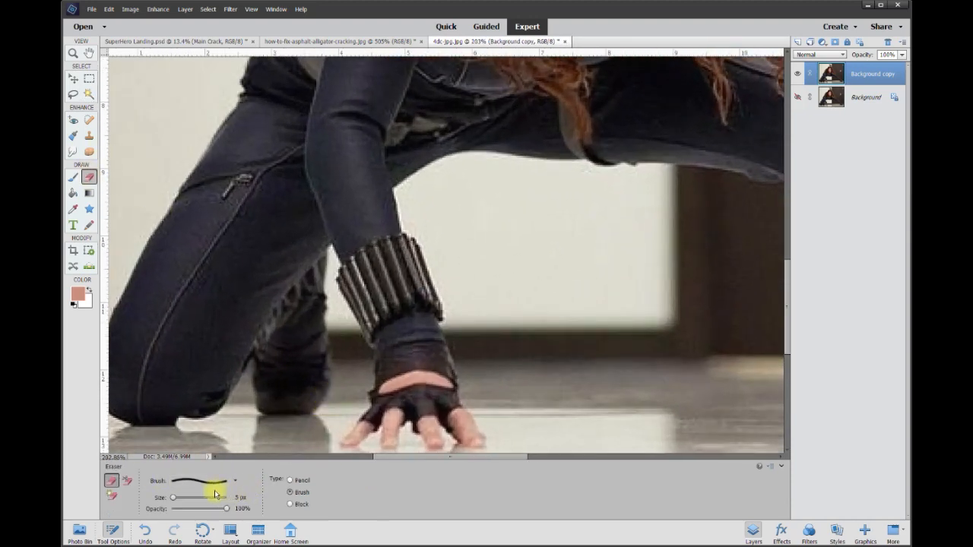
click(239, 497)
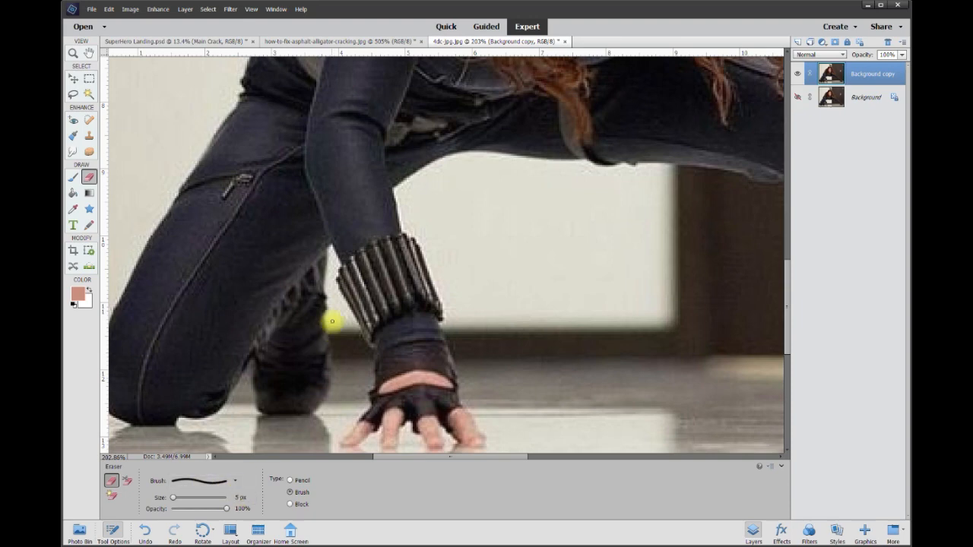
scroll(337, 285, up, 3)
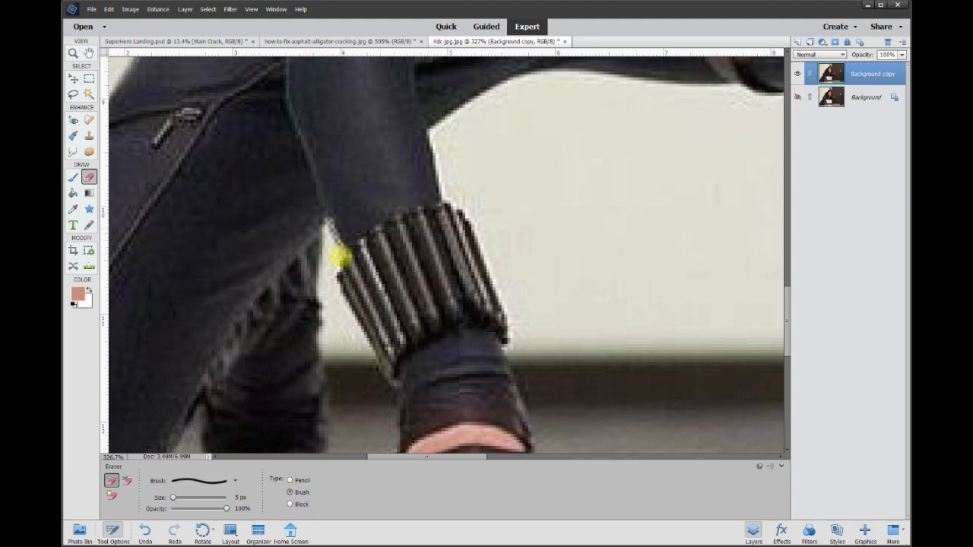
drag(359, 339, 380, 382)
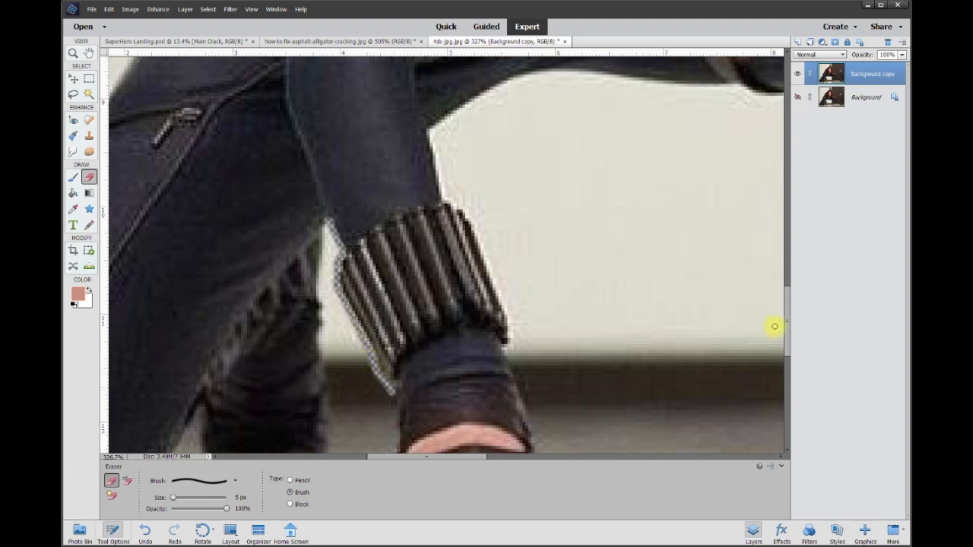
- Continue the thin 5 px eraser outline around the planted hand and the rest of the woman's silhouette
scroll(787, 342, down, 5)
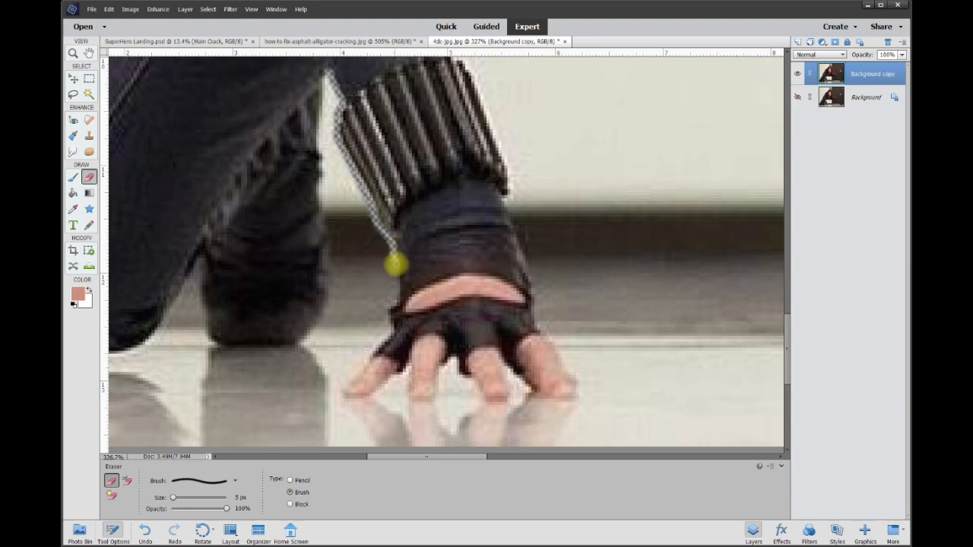
mouse_move(395, 300)
mouse_down()
mouse_move(391, 330)
mouse_move(357, 365)
mouse_move(432, 389)
mouse_move(512, 385)
mouse_move(544, 332)
mouse_move(505, 172)
mouse_move(467, 73)
mouse_up()
drag(467, 74, 240, 341)
mouse_move(239, 341)
mouse_down()
mouse_move(210, 290)
mouse_move(245, 218)
mouse_move(362, 189)
mouse_move(538, 212)
mouse_move(661, 209)
mouse_move(319, 239)
mouse_move(488, 354)
mouse_move(362, 204)
mouse_move(462, 266)
mouse_move(503, 274)
mouse_move(560, 360)
mouse_move(658, 422)
mouse_move(507, 260)
mouse_move(534, 208)
mouse_move(460, 101)
mouse_move(528, 179)
mouse_move(586, 331)
mouse_move(139, 301)
mouse_move(291, 188)
mouse_move(346, 106)
mouse_move(432, 261)
mouse_move(450, 194)
mouse_move(611, 338)
mouse_move(591, 246)
mouse_move(650, 227)
mouse_move(596, 203)
mouse_move(550, 130)
mouse_move(529, 175)
mouse_move(406, 168)
mouse_move(388, 211)
mouse_move(341, 226)
mouse_move(366, 101)
mouse_move(278, 287)
mouse_up()
scroll(278, 287, down, 3)
mouse_move(266, 228)
mouse_down()
mouse_move(299, 341)
mouse_move(445, 357)
mouse_up()
scroll(519, 274, down, 10)
scroll(463, 244, up, 5)
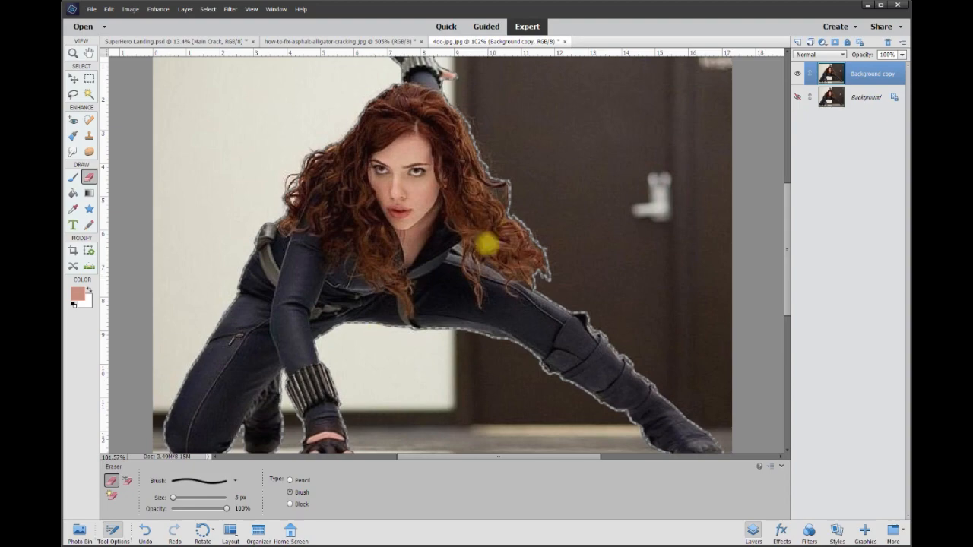
- Select the background beneath the figure with the Polygonal Lasso, following the erased outline and enclosing the lower canvas edge, delete it and deselect
scroll(449, 334, up, 8)
drag(512, 459, 456, 453)
drag(779, 297, 794, 368)
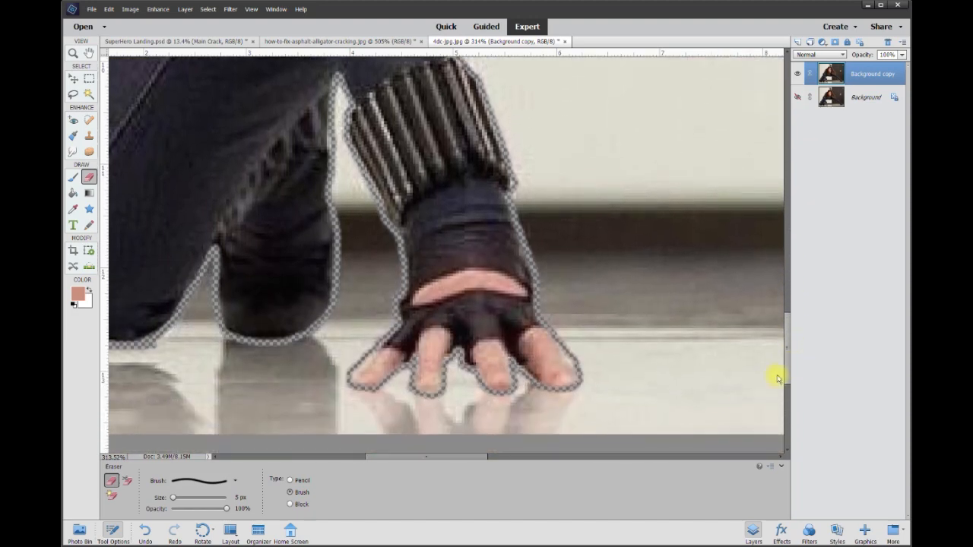
drag(437, 456, 382, 456)
click(73, 95)
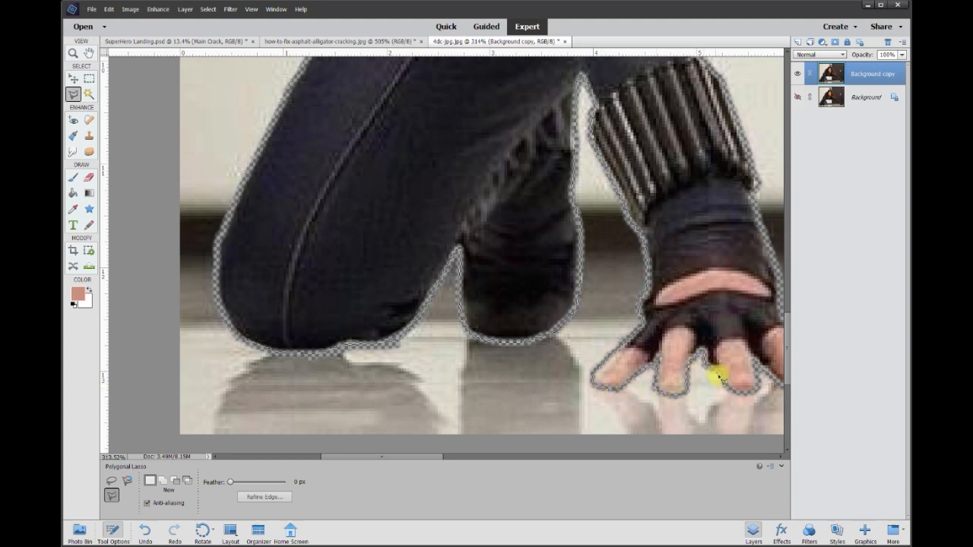
scroll(762, 385, right, 3)
scroll(492, 110, up, 3)
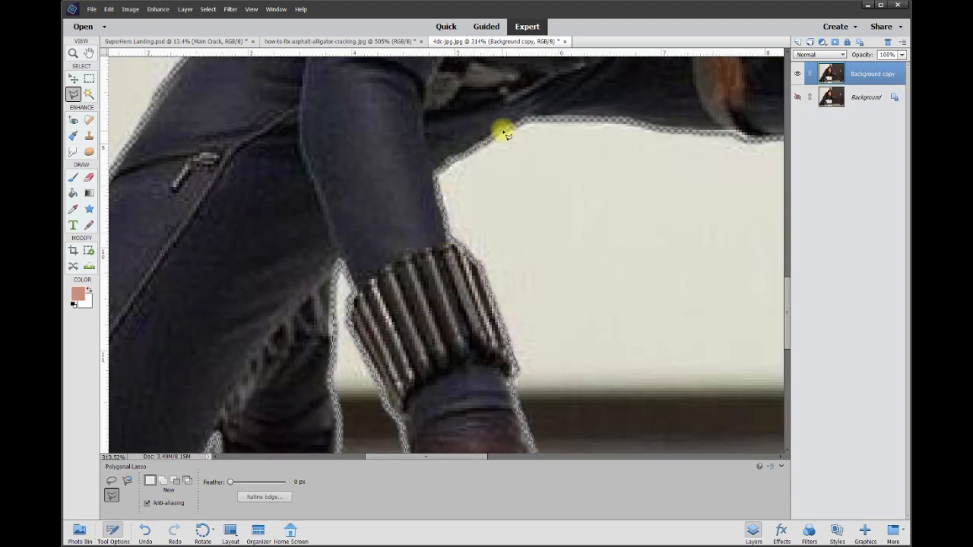
scroll(654, 126, right, 6)
scroll(733, 312, right, 6)
scroll(733, 312, down, 3)
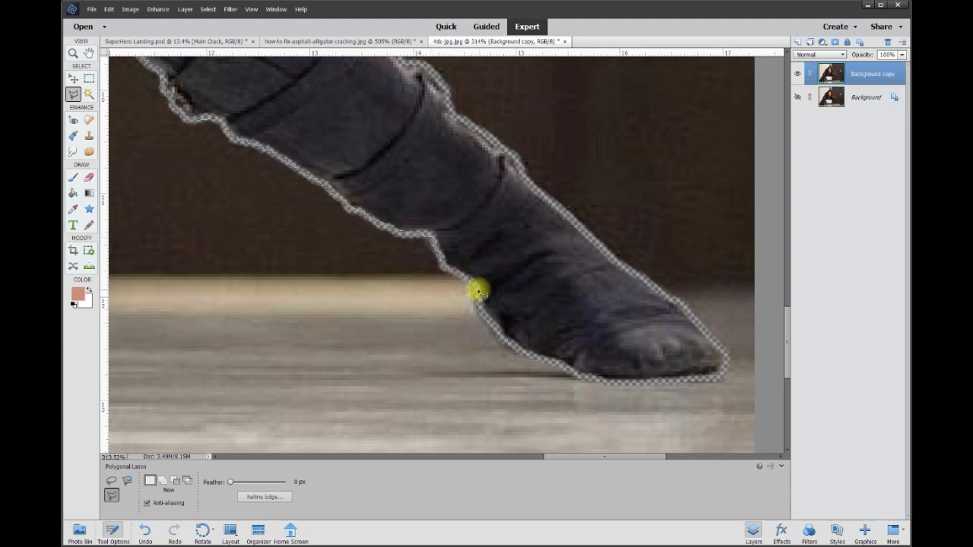
click(725, 363)
click(765, 363)
scroll(765, 439, down, 2)
click(765, 385)
scroll(765, 386, left, 15)
click(149, 375)
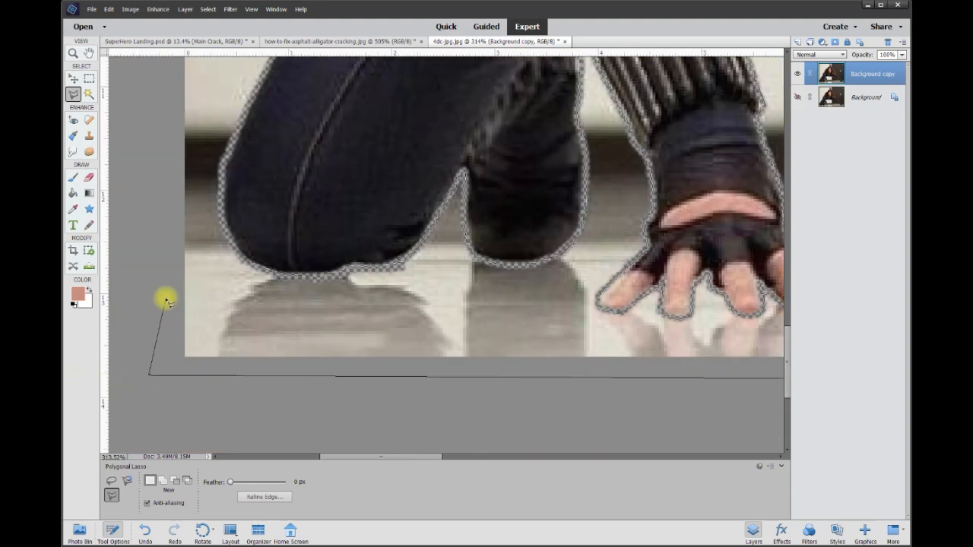
double_click(162, 259)
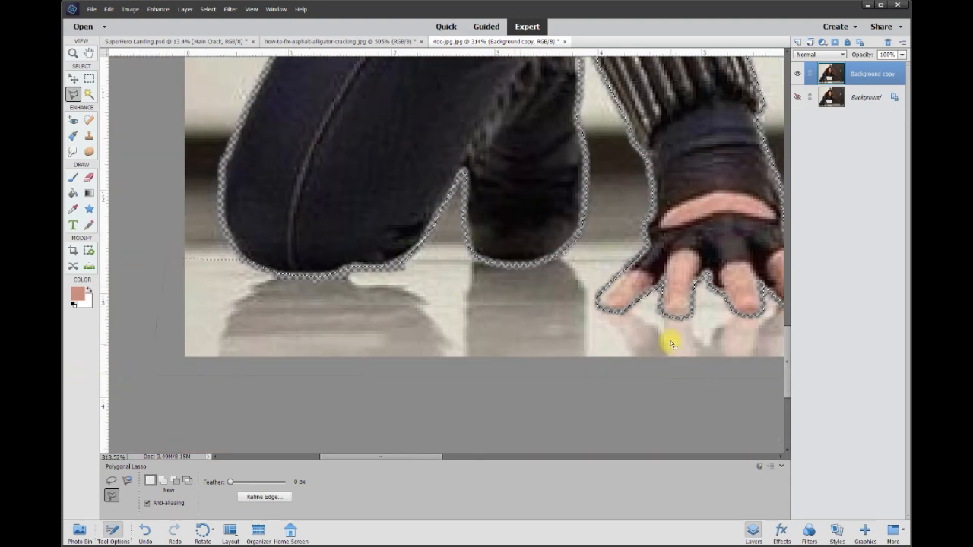
scroll(673, 336, down, 6)
scroll(469, 370, up, 2)
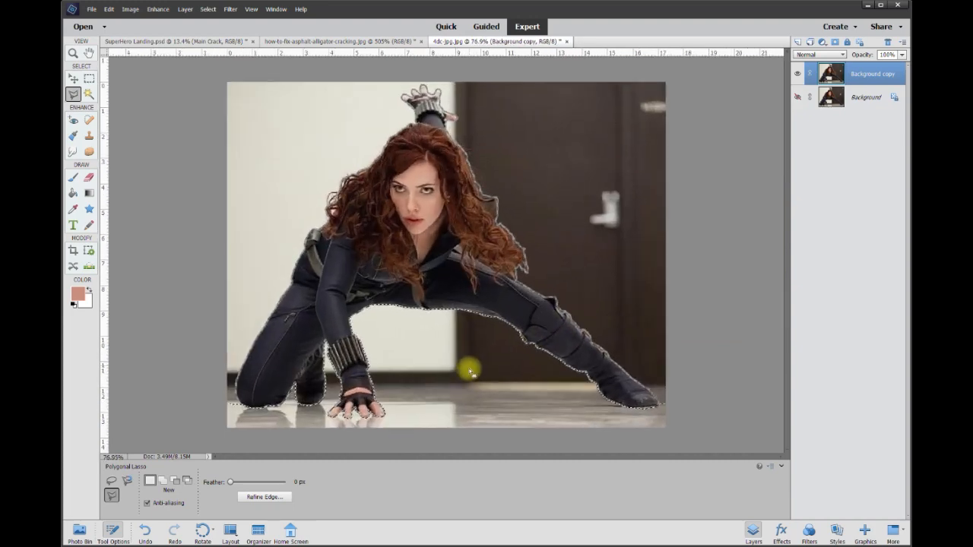
key(Delete)
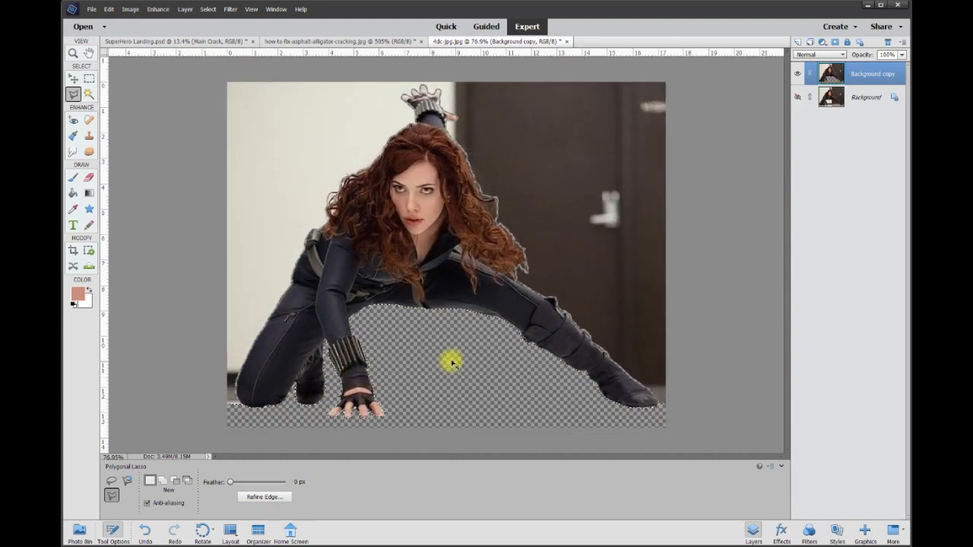
key(ctrl+d)
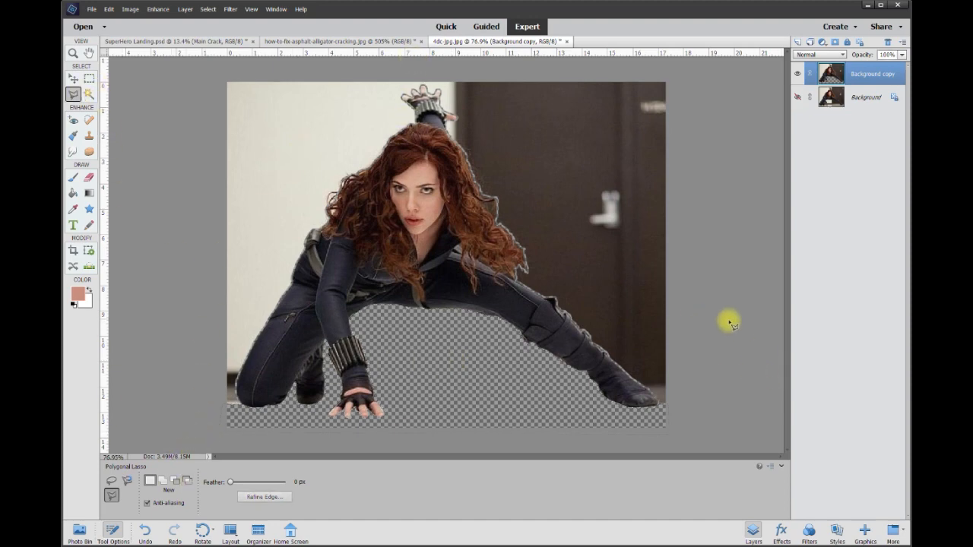
- Select the pale wall from the bent knee up around the raised hand with the Polygonal Lasso and delete it
scroll(225, 350, up, 3)
scroll(302, 348, up, 2)
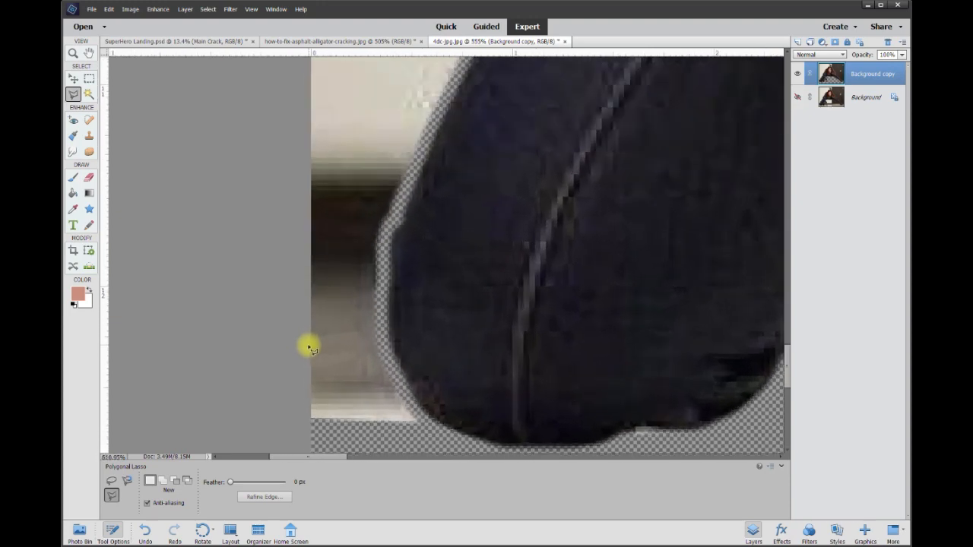
click(417, 439)
click(285, 433)
click(289, 95)
click(334, 90)
click(568, 88)
click(575, 397)
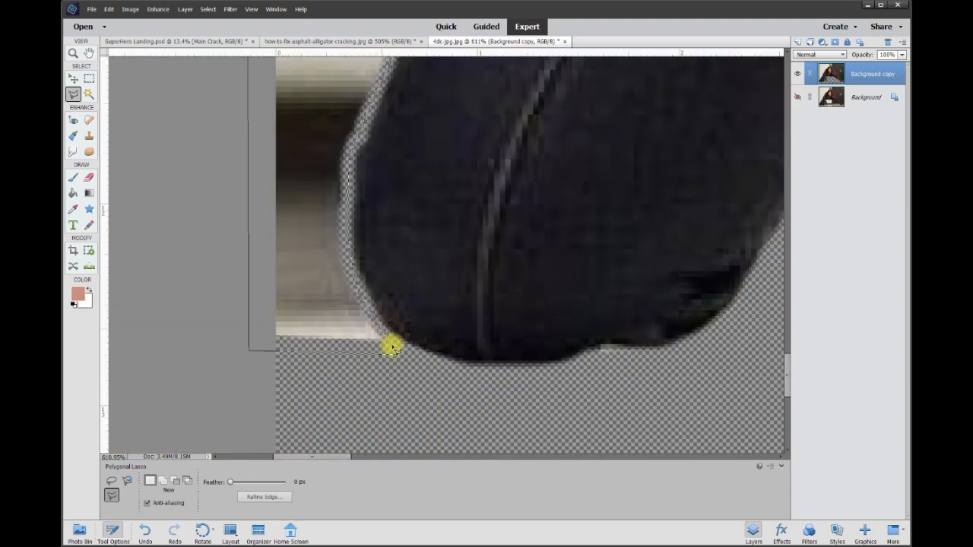
click(394, 346)
scroll(549, 294, down, 6)
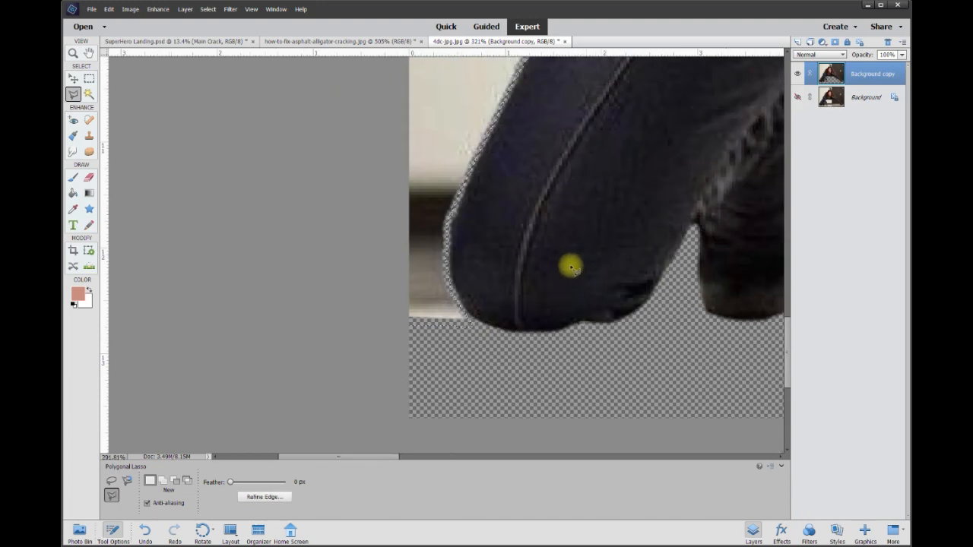
scroll(597, 219, down, 7)
scroll(449, 242, up, 1)
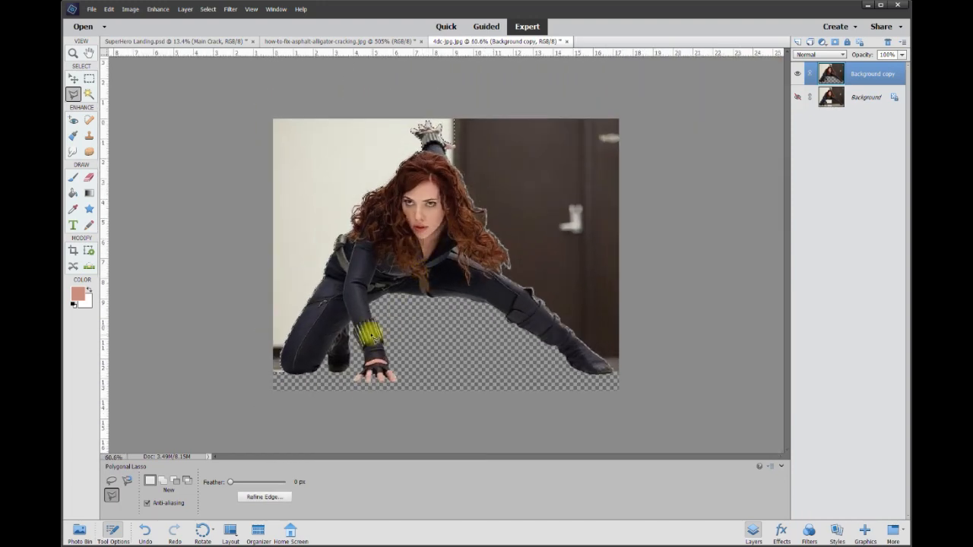
key(Delete)
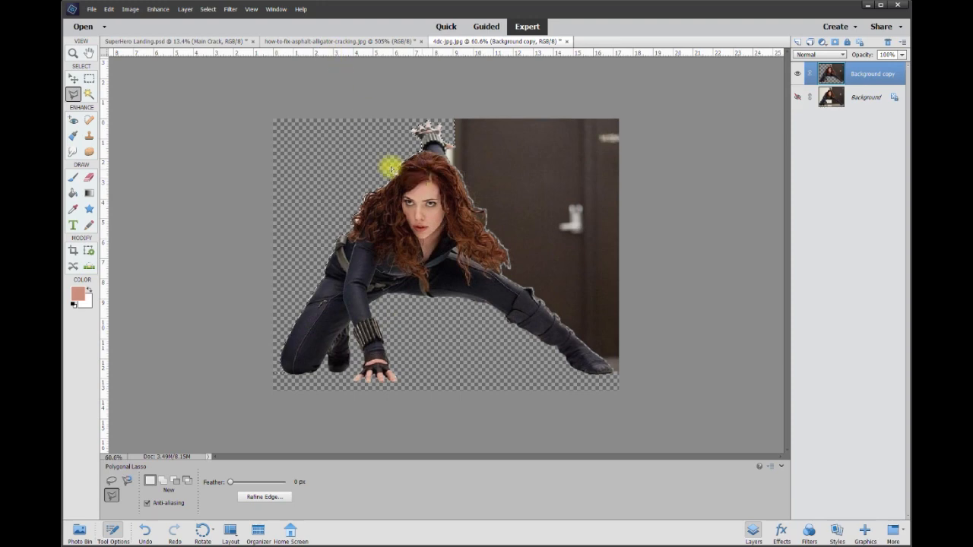
- Select the remaining door background from the raised hand to the outstretched boot with the Polygonal Lasso, delete it and deselect
scroll(532, 125, up, 1)
scroll(721, 167, up, 3)
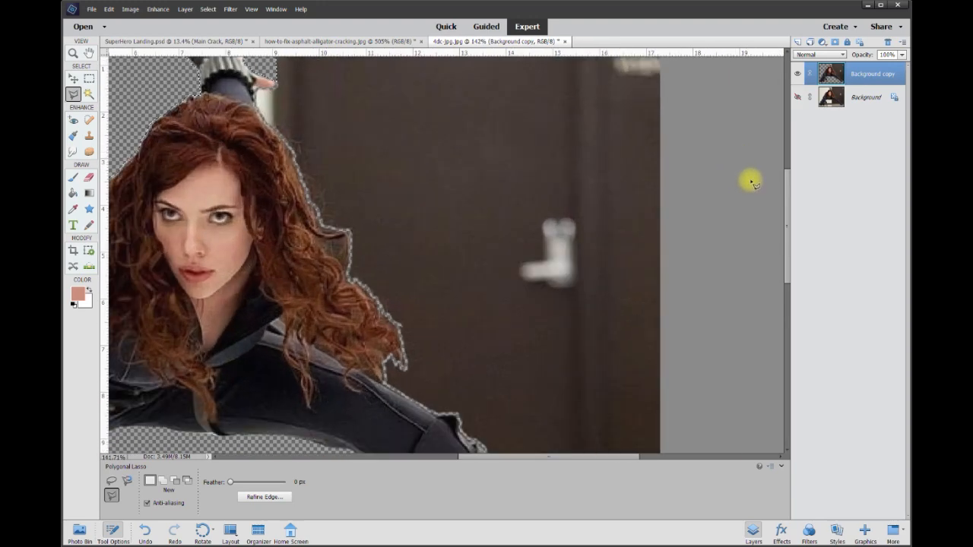
scroll(415, 366, up, 2)
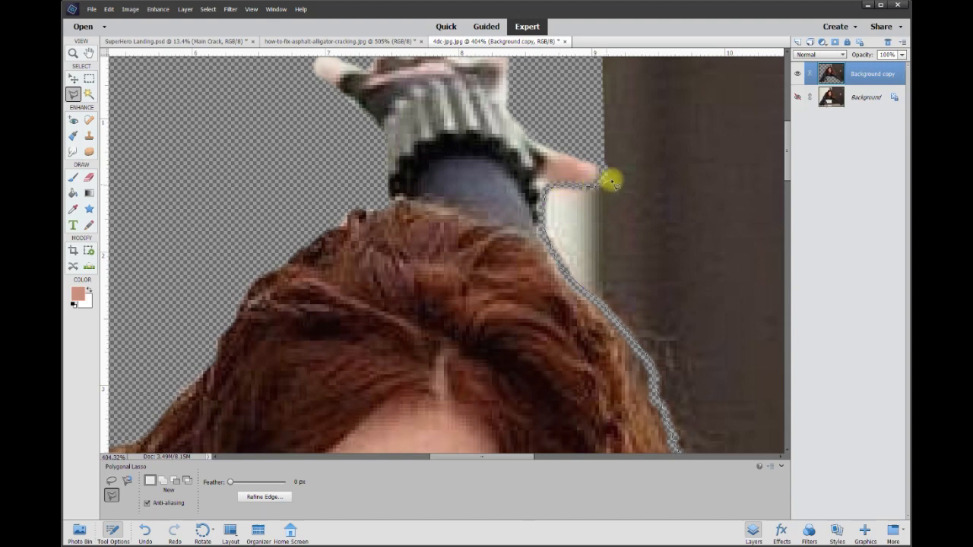
click(599, 150)
mouse_move(549, 54)
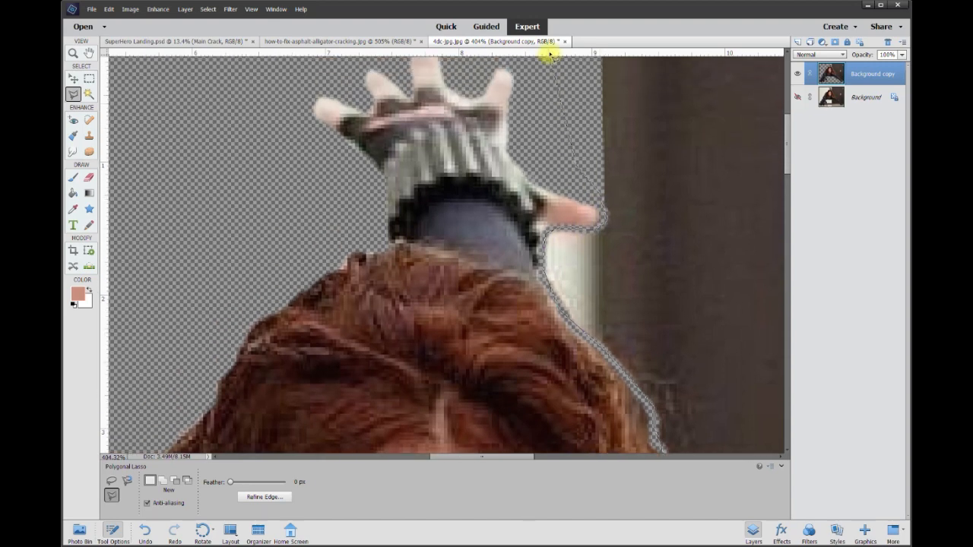
scroll(635, 358, down, 10)
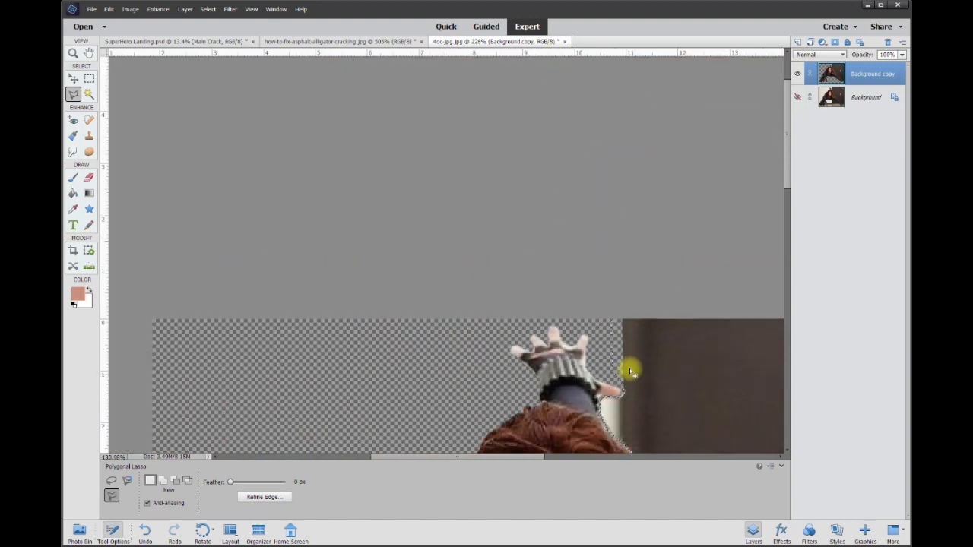
key(Delete)
key(ctrl+d)
- Activate the Move tool and bring up the cracked-ground image ScreenHunter 332.jpg
key(v)
mouse_move(403, 221)
mouse_down()
mouse_move(411, 233)
mouse_move(408, 220)
mouse_up()
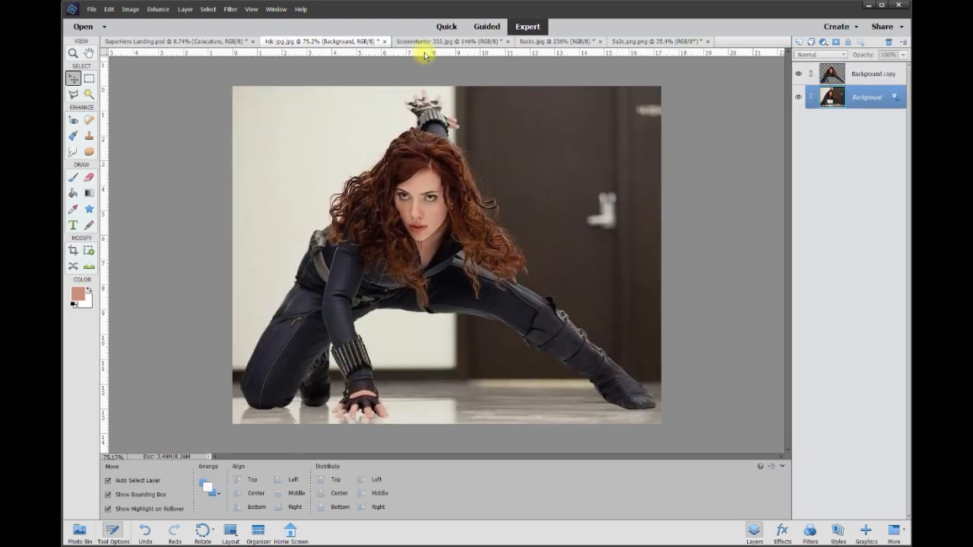
click(428, 42)
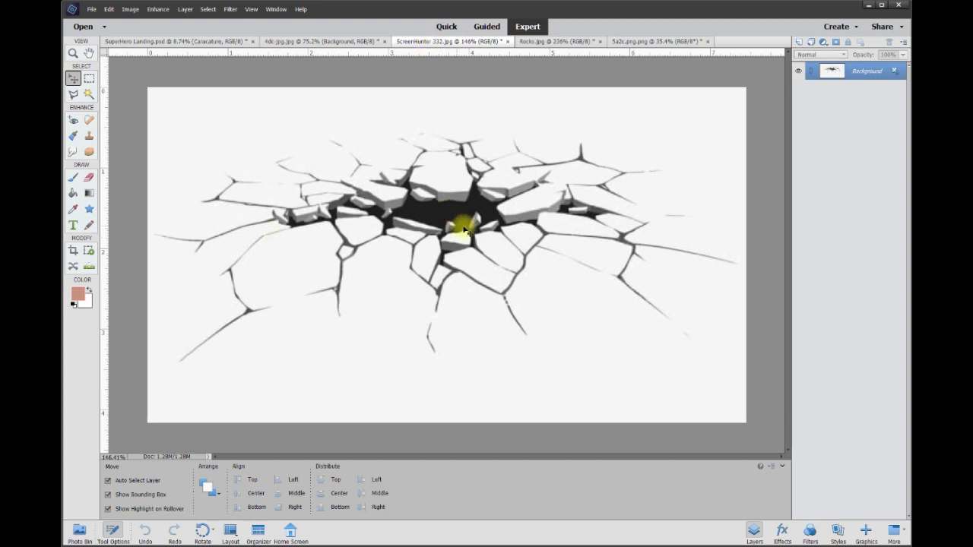
scroll(452, 223, up, 1)
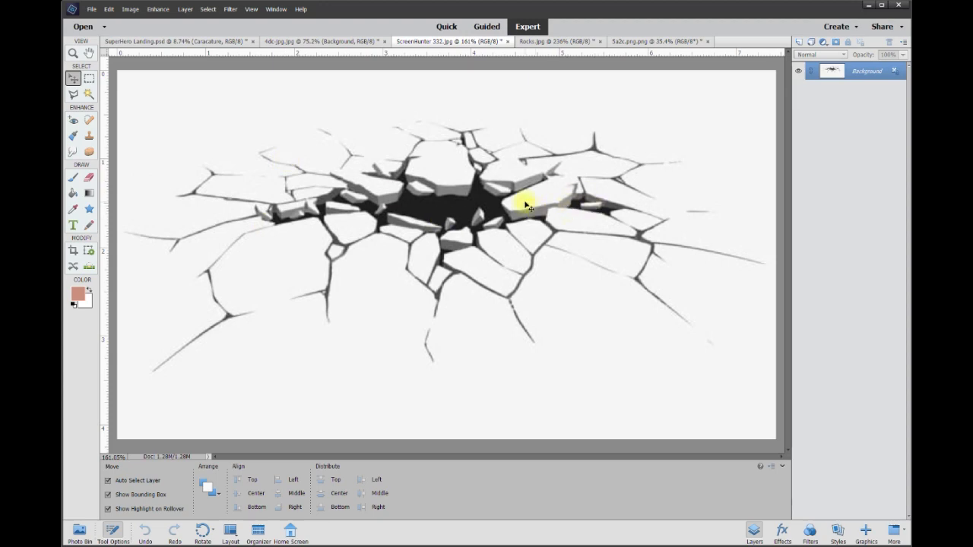
- Select the off-white surroundings of the cracked-ground image with the Magic Wand at tolerance 50, delete them and deselect
click(88, 94)
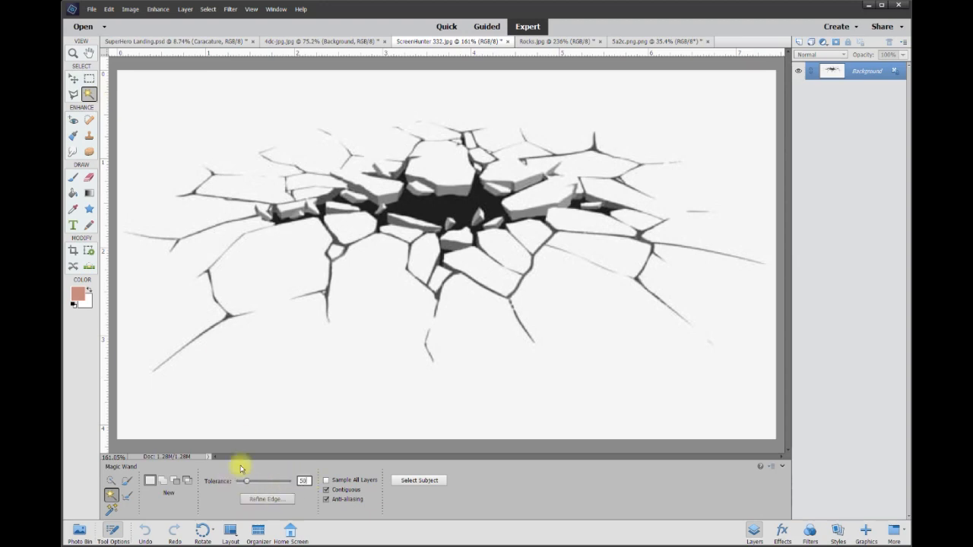
click(585, 276)
key(Delete)
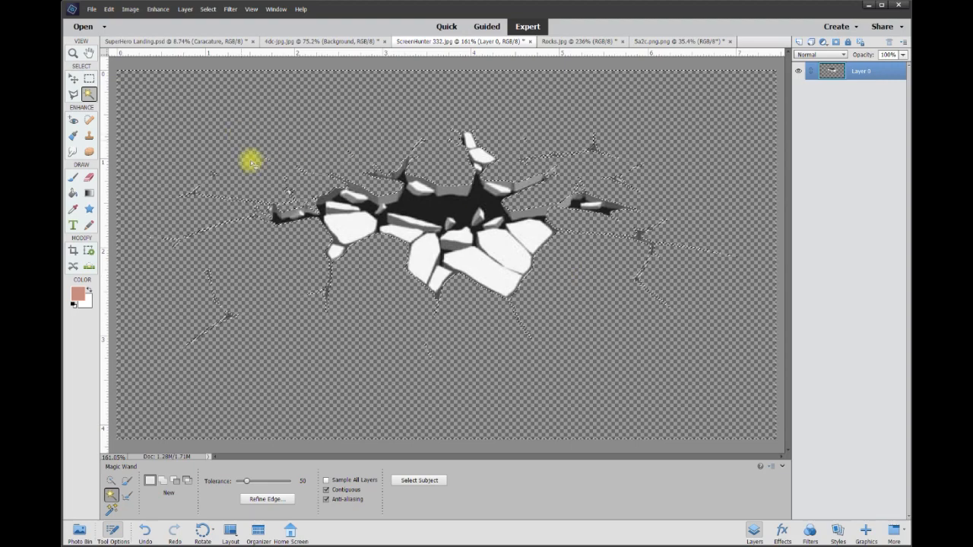
key(ctrl+d)
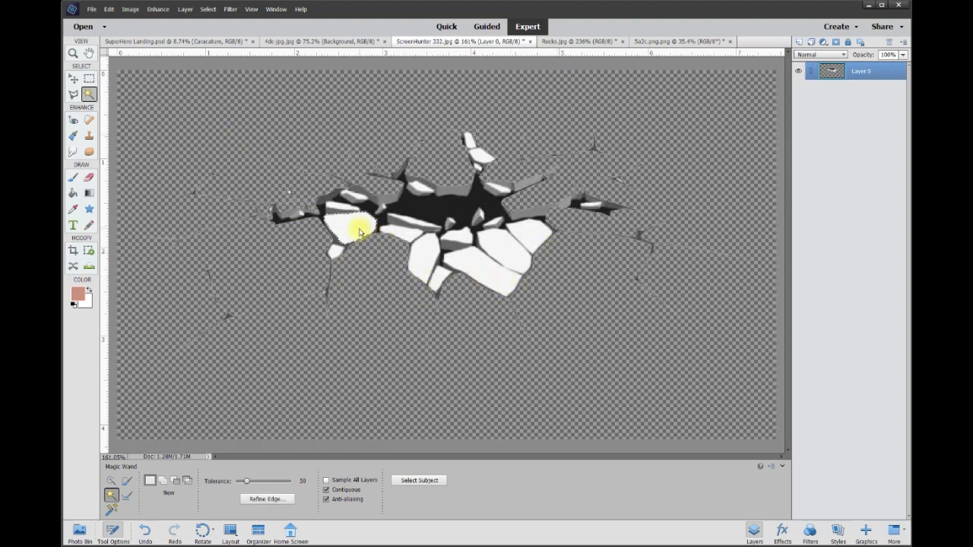
- Select and delete the large white slabs beneath the dark crack opening with the Magic Wand, one slab at a time
key(Delete)
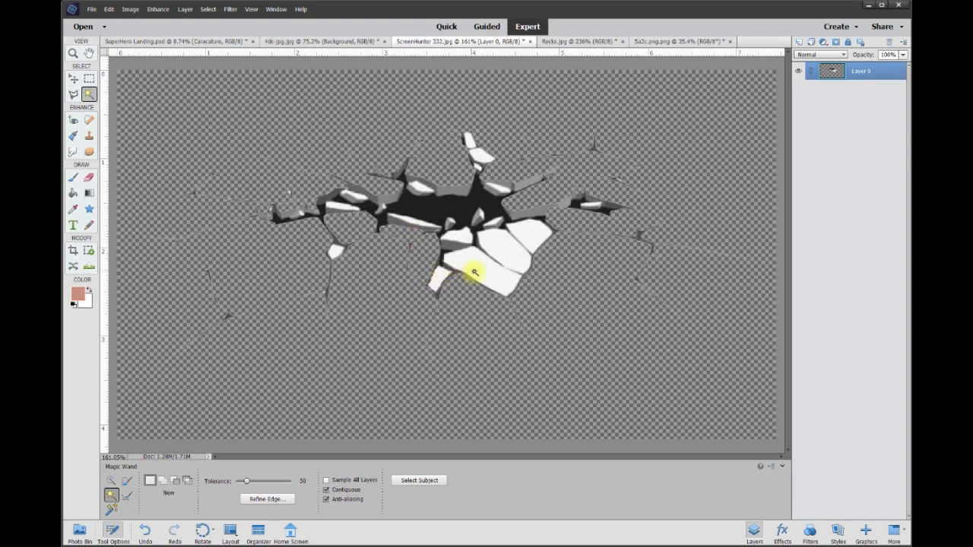
click(504, 256)
key(Delete)
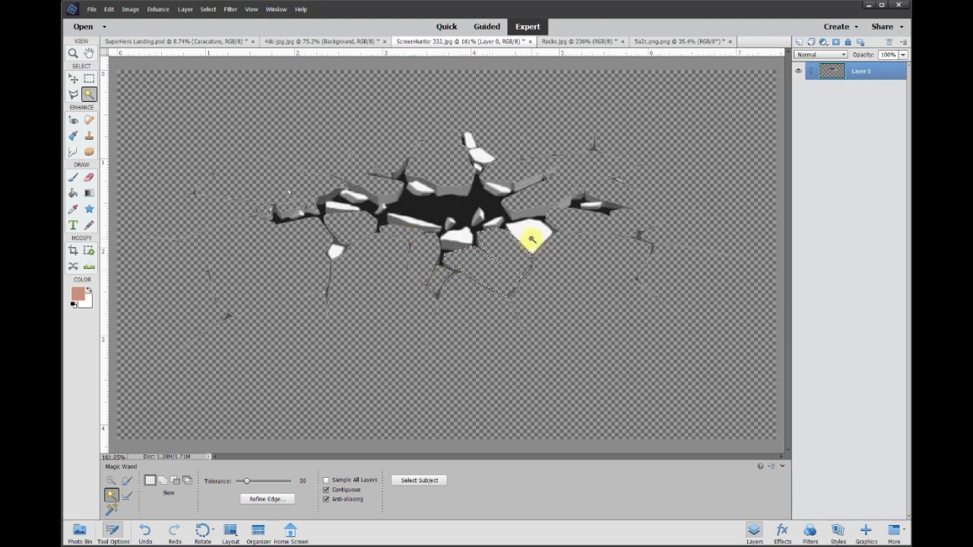
click(532, 242)
key(Delete)
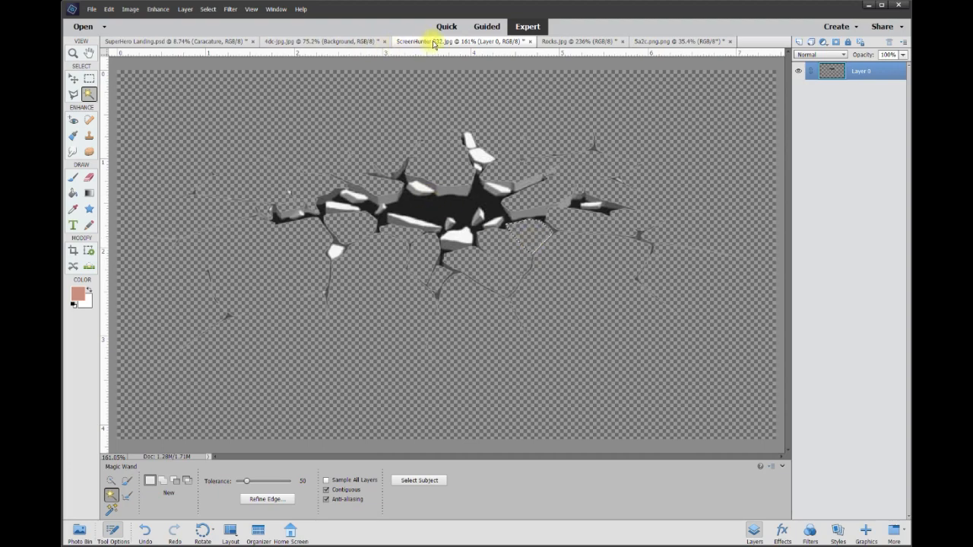
- Bring up Rocks.jpg with the Move tool active and toggle the Background layer's visibility to examine the extracted rock pieces
click(555, 43)
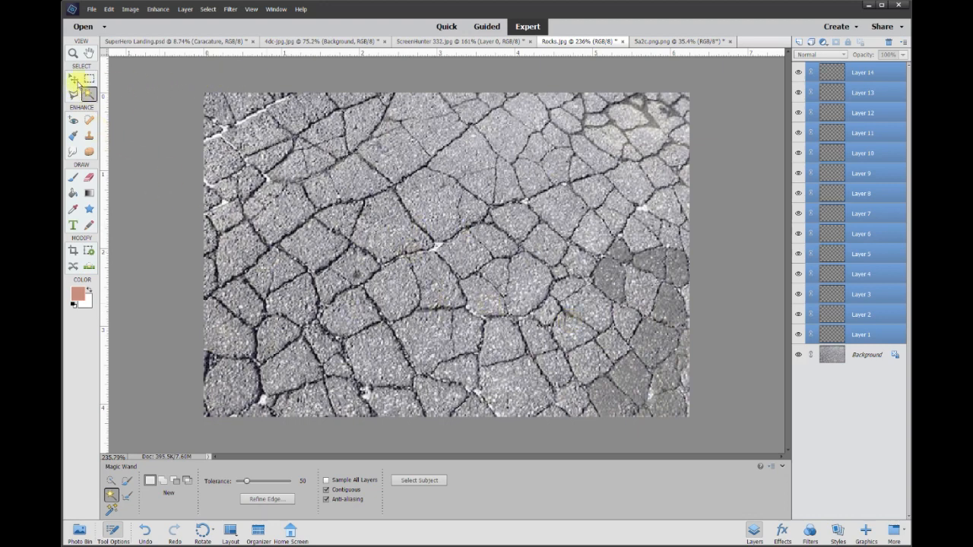
click(73, 78)
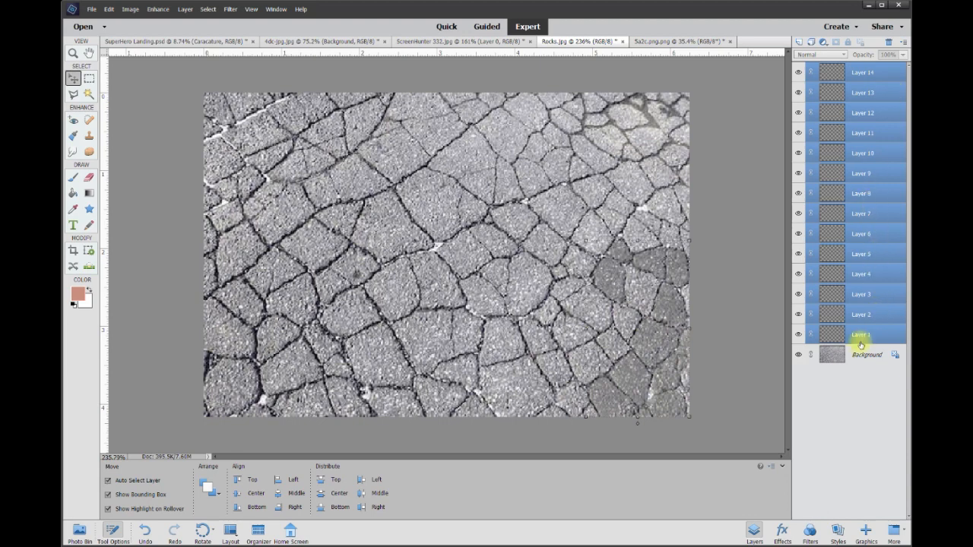
click(800, 355)
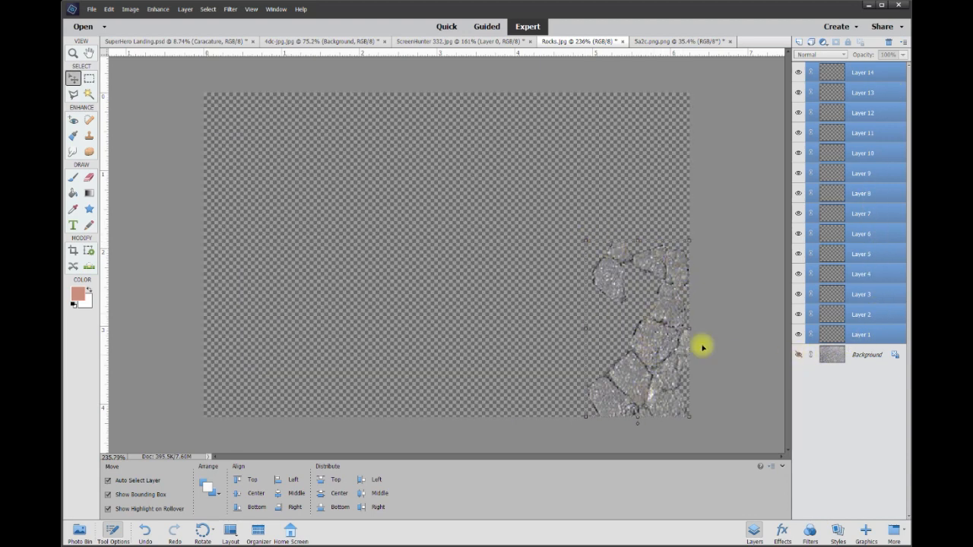
click(800, 355)
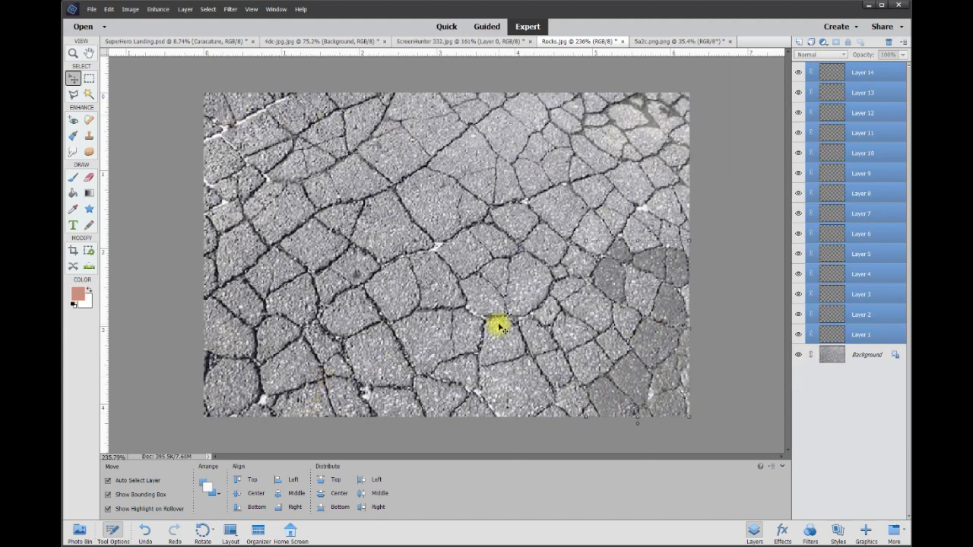
click(799, 356)
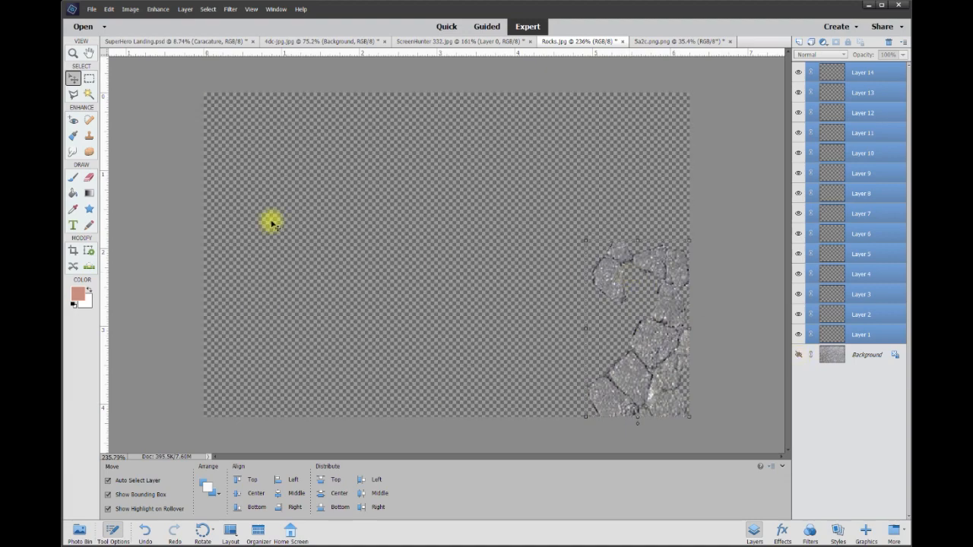
- Outline a large asphalt piece near the middle of the Background layer with the Polygonal Lasso and copy it to a new layer
click(73, 95)
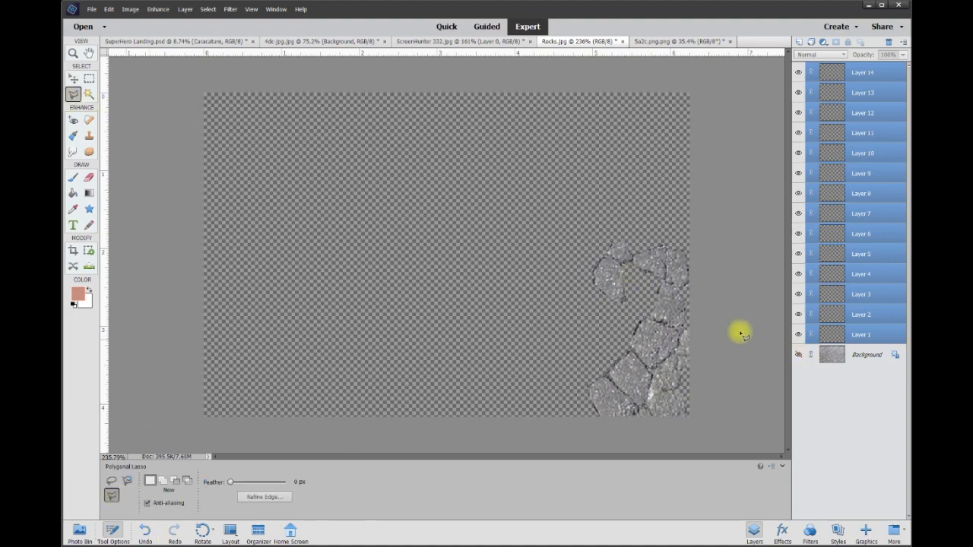
click(799, 357)
click(834, 356)
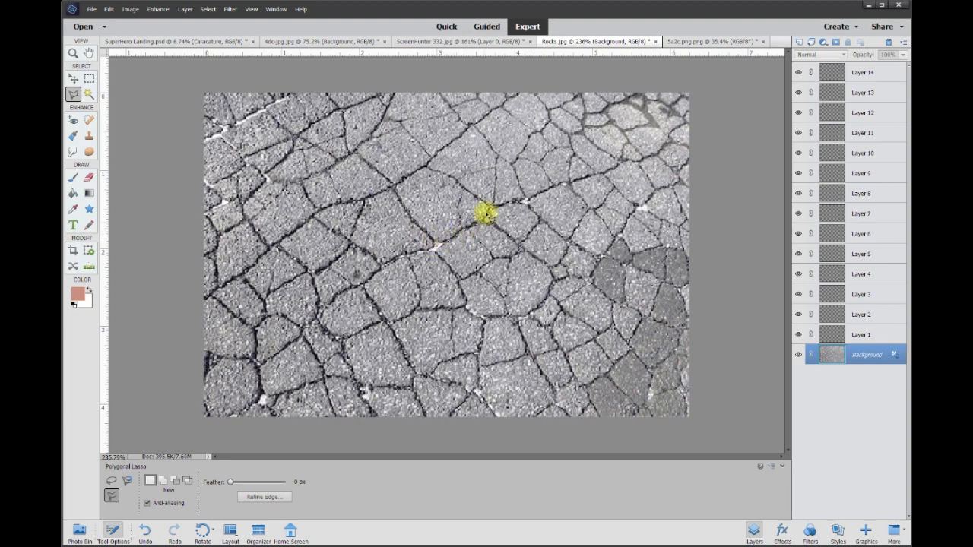
click(491, 206)
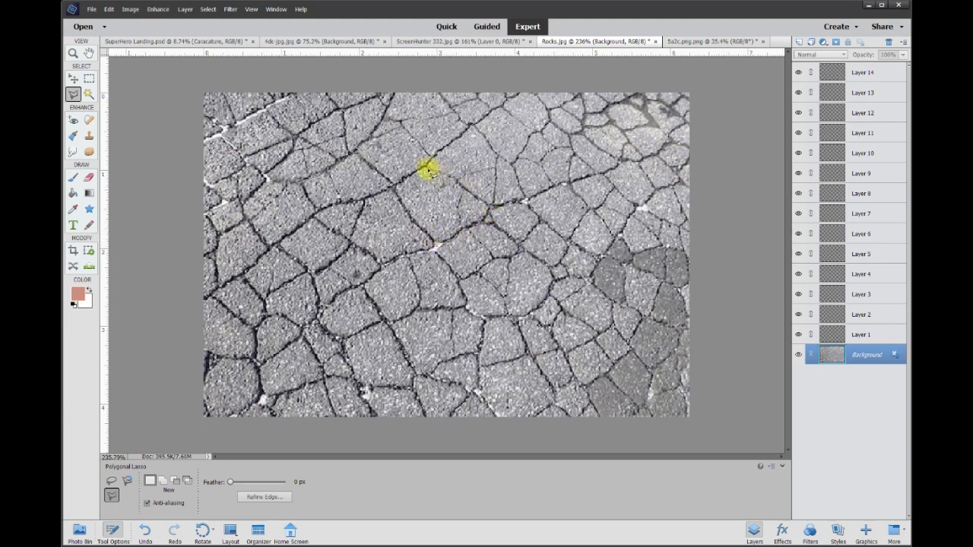
right_click(442, 200)
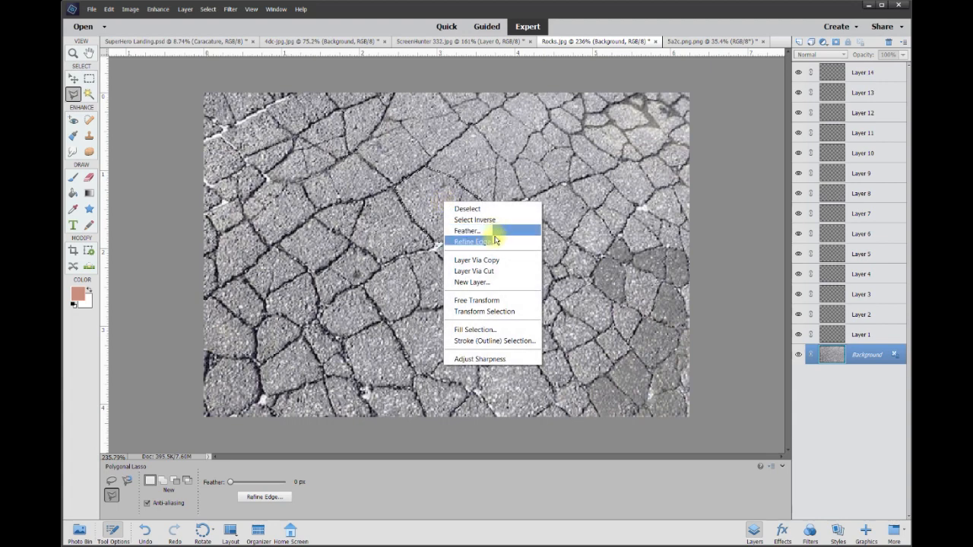
click(490, 260)
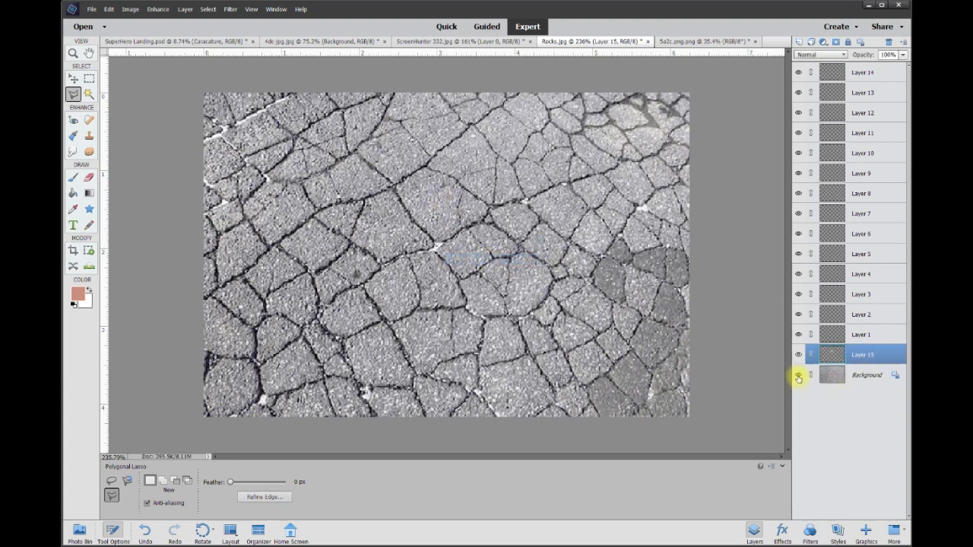
- Hide the Background layer and shift the newly copied asphalt piece slightly with the Move tool
click(798, 375)
click(74, 81)
drag(439, 199, 451, 215)
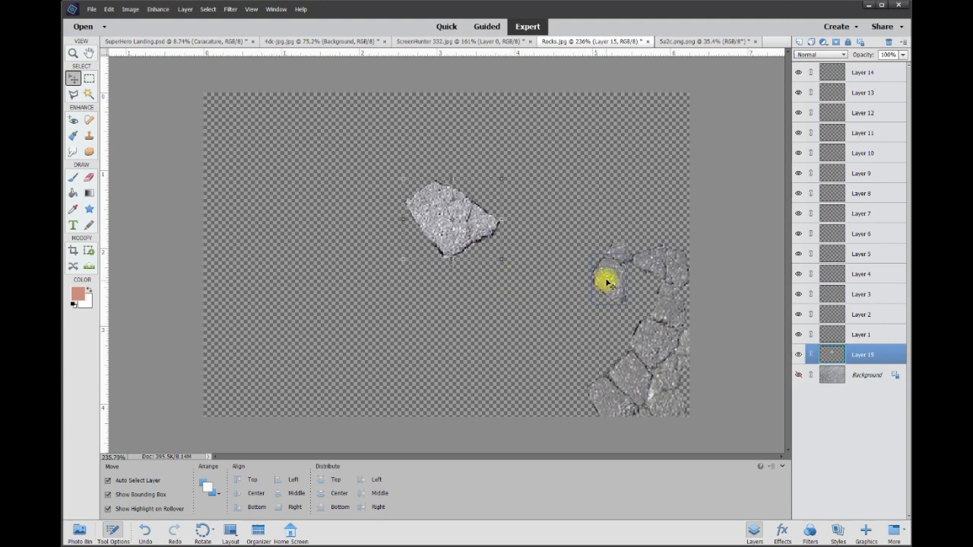
- Move the small rock pieces out of the lower-right cluster one by one, spreading them across the empty canvas
drag(607, 282, 504, 221)
drag(618, 248, 596, 178)
drag(643, 262, 574, 217)
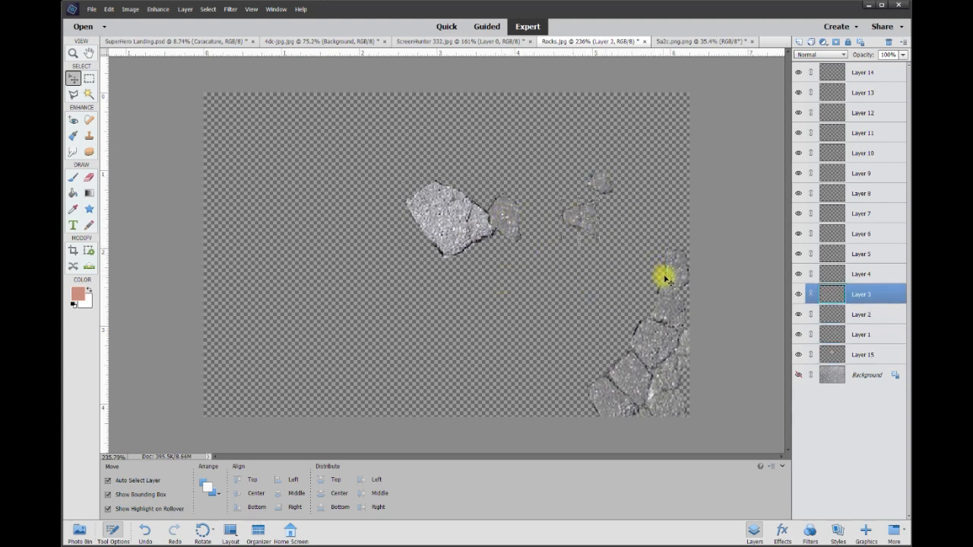
drag(678, 266, 628, 203)
drag(667, 318, 646, 266)
drag(656, 337, 593, 277)
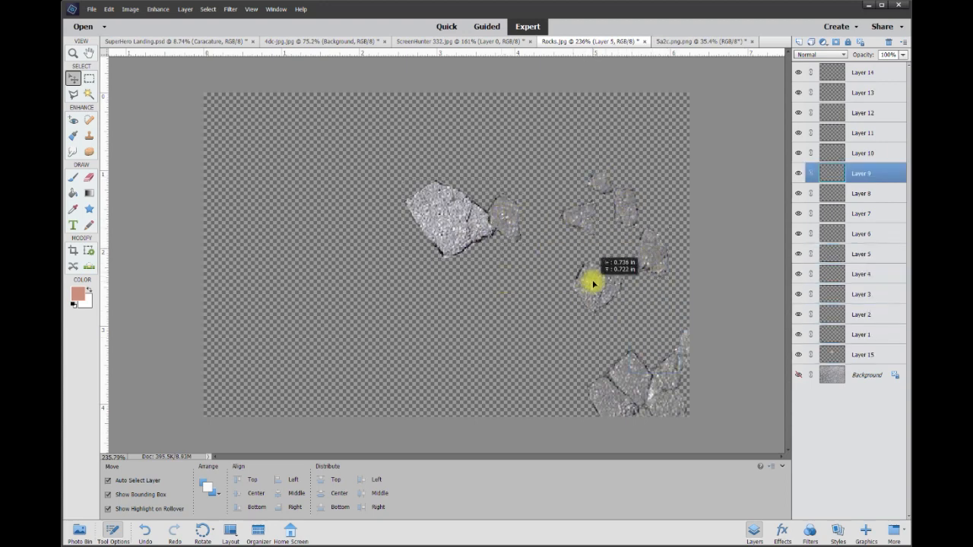
drag(624, 370, 551, 311)
drag(606, 405, 553, 363)
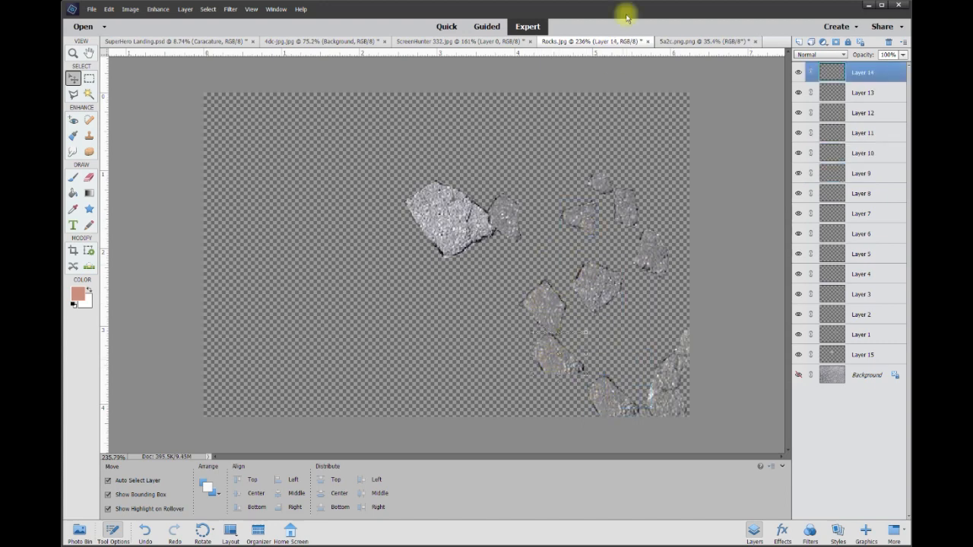
- Show the clouds in 5a2c.png.png and the woman's cutout in 4dc-jpg.jpg, shifting each slightly with the Move tool
click(698, 42)
drag(431, 319, 439, 328)
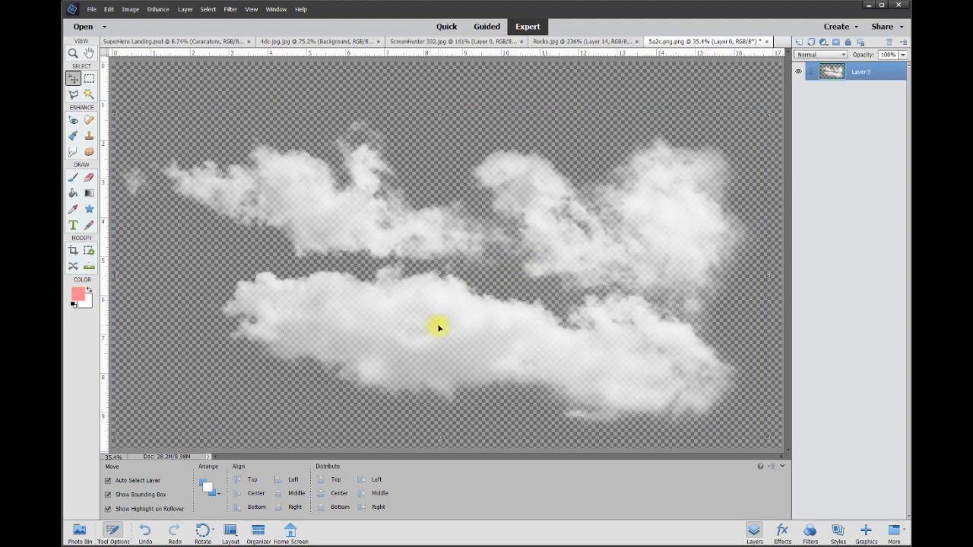
drag(444, 329, 453, 317)
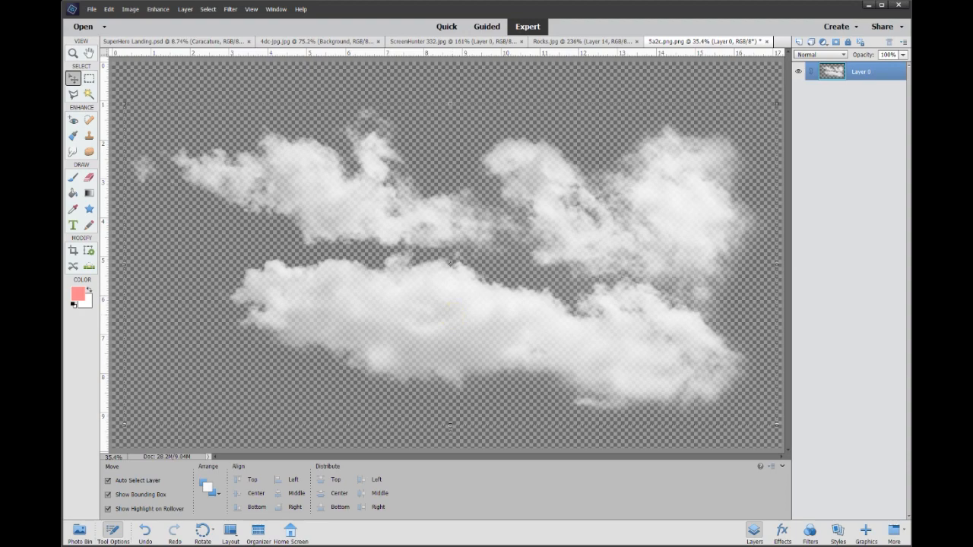
click(148, 42)
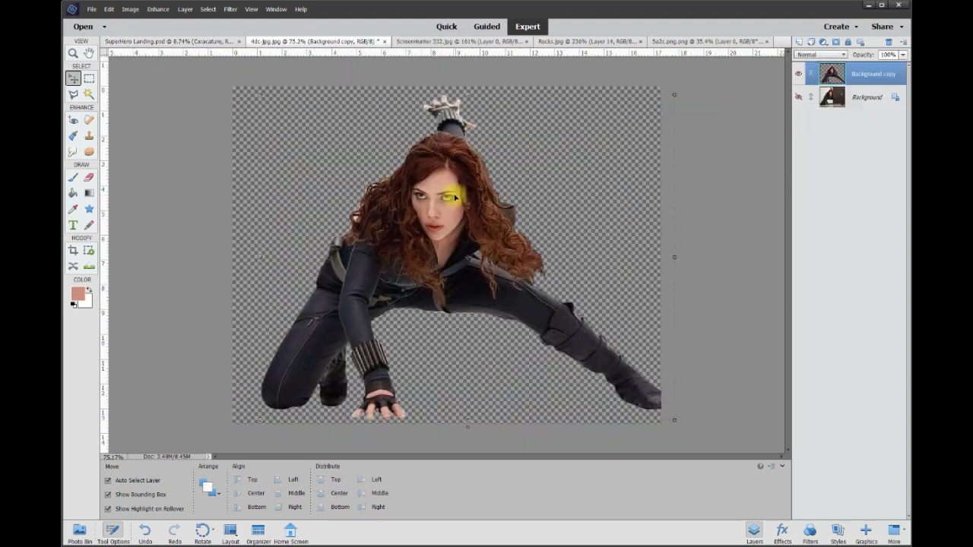
mouse_move(467, 195)
mouse_down()
mouse_move(469, 204)
mouse_move(453, 190)
mouse_move(468, 185)
mouse_up()
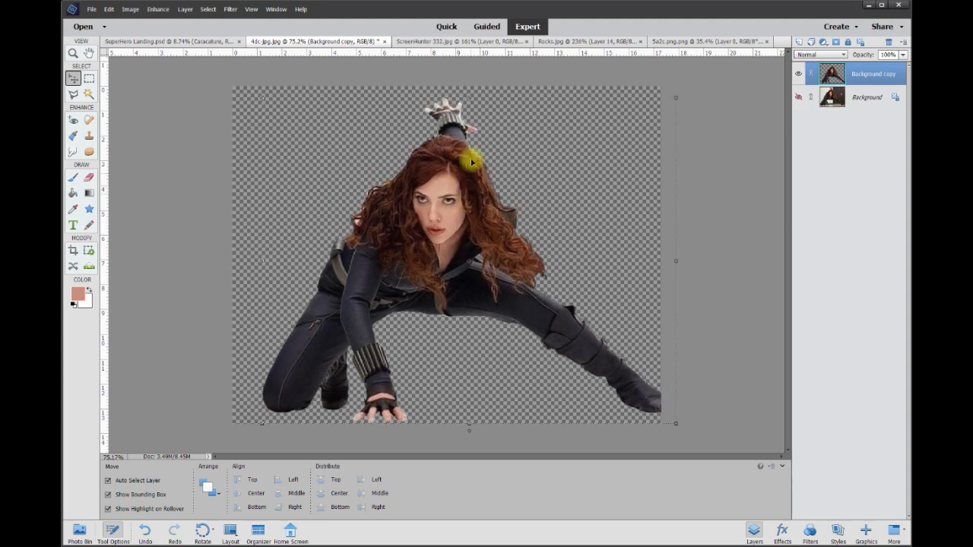
- Place the crack cutout from ScreenHunter 332.jpg on the road in SuperHero Landing.psd, enlarging it to about 922% below the crosswalk
click(454, 42)
drag(432, 202, 606, 276)
drag(468, 312, 449, 361)
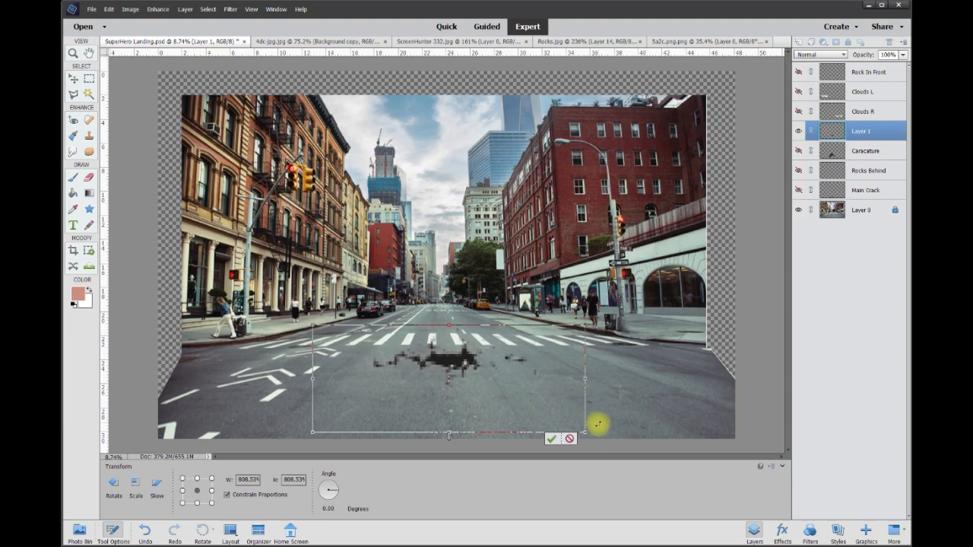
drag(585, 432, 619, 445)
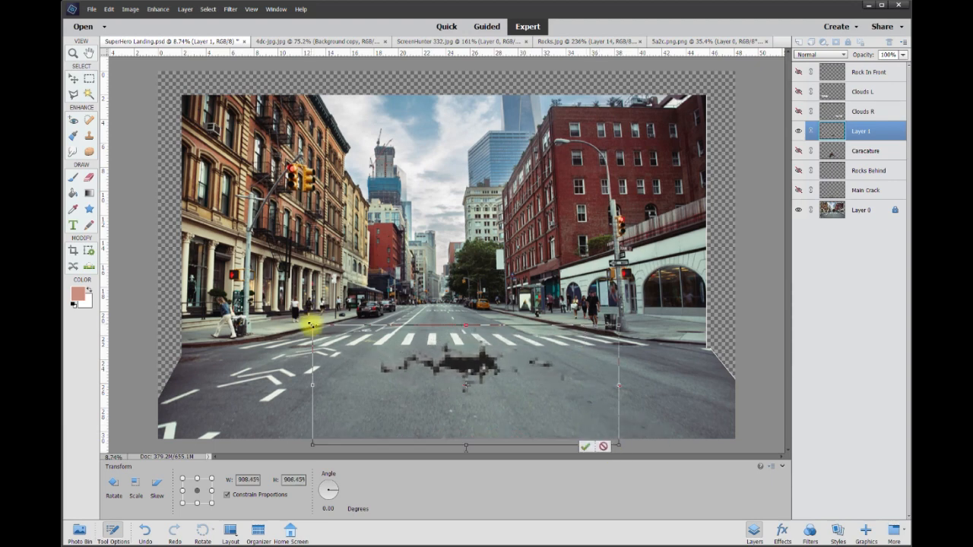
mouse_move(312, 325)
mouse_down()
mouse_move(270, 304)
mouse_move(310, 323)
mouse_up()
drag(456, 369, 445, 391)
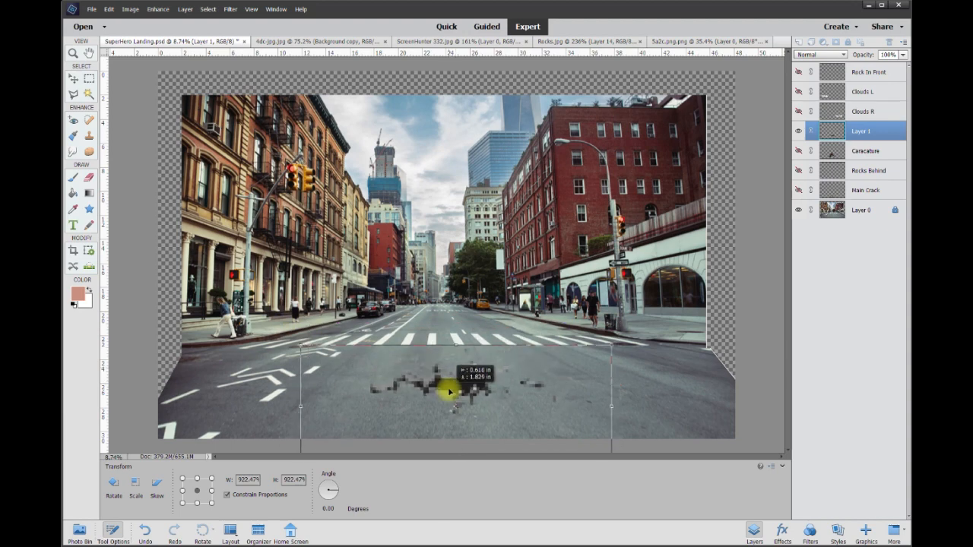
click(574, 447)
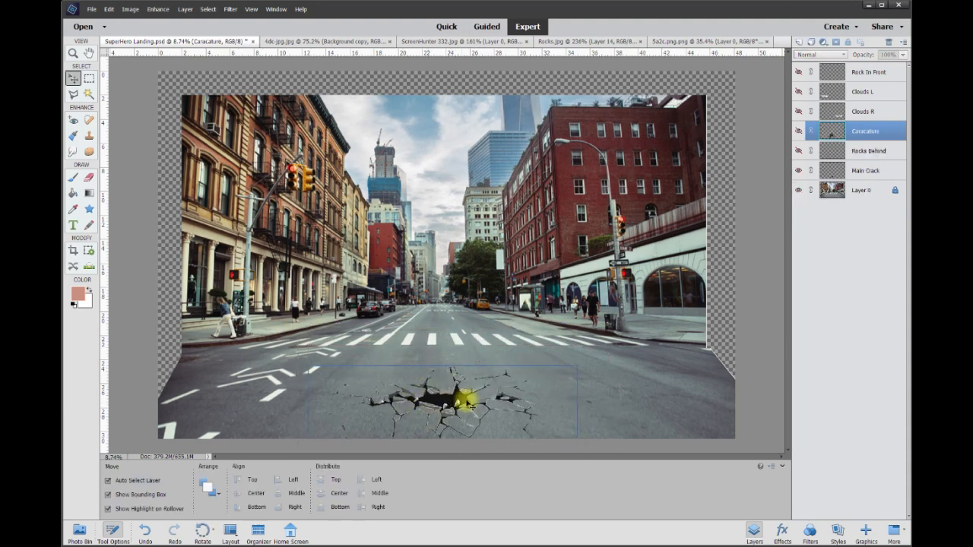
- Try placing and scaling the woman's cutout over the road crack in SuperHero Landing.psd, and delete that trial layer
click(344, 41)
drag(459, 209, 385, 344)
drag(434, 316, 450, 358)
drag(503, 325, 517, 319)
drag(446, 330, 444, 335)
click(487, 415)
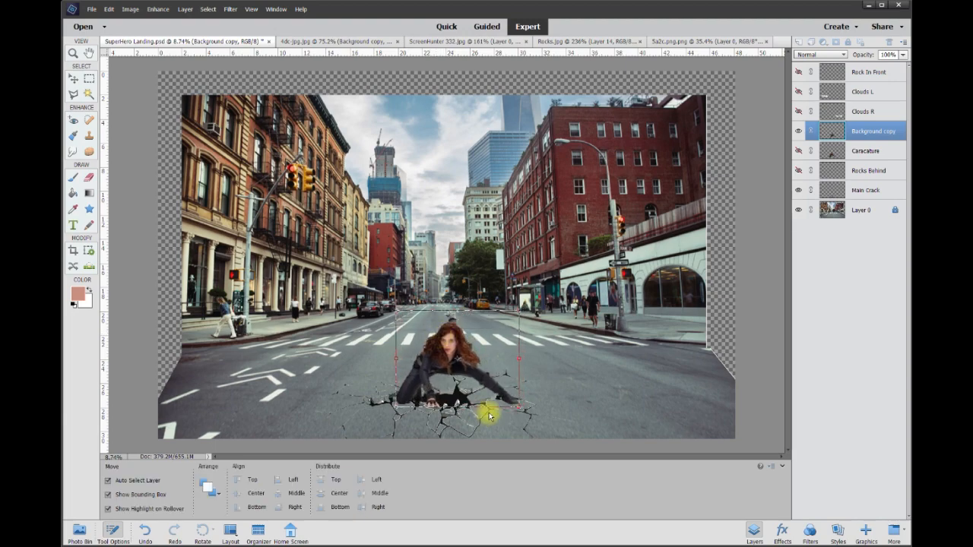
key(Delete)
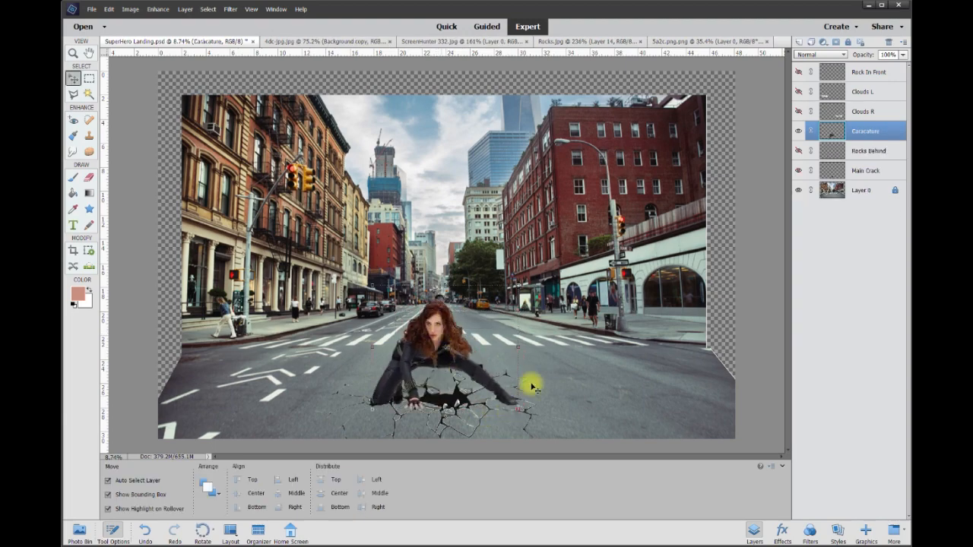
- Select the loose rock pieces in Rocks.jpg and position rock debris over the crack in SuperHero Landing.psd
click(472, 42)
click(582, 43)
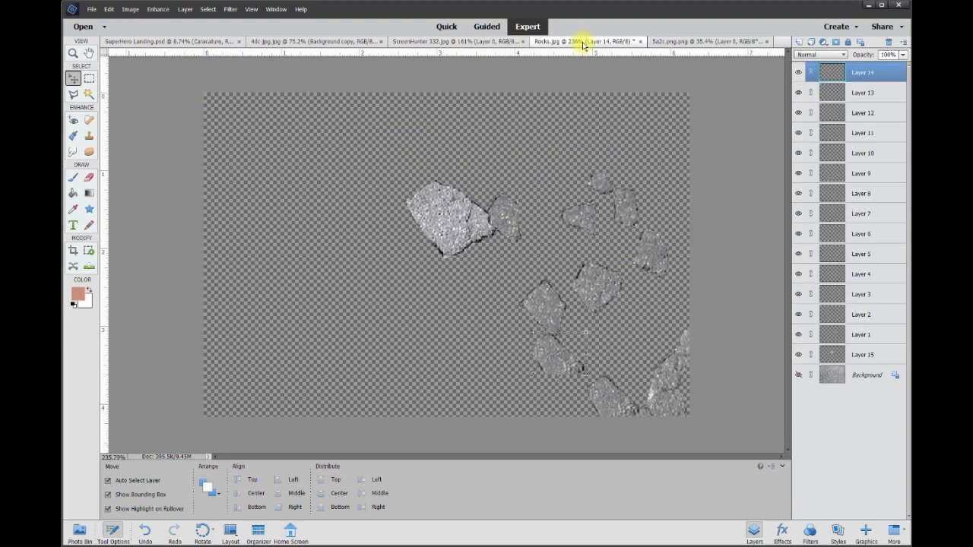
drag(412, 137, 684, 421)
drag(463, 226, 441, 370)
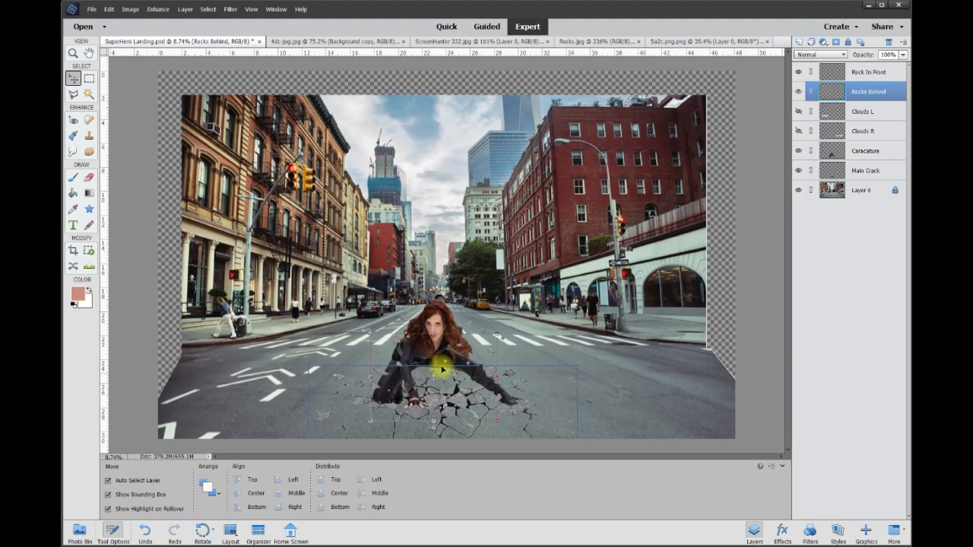
- Hide the Rock In Front layer while viewing the rocks around the crouching woman up close
scroll(442, 370, up, 5)
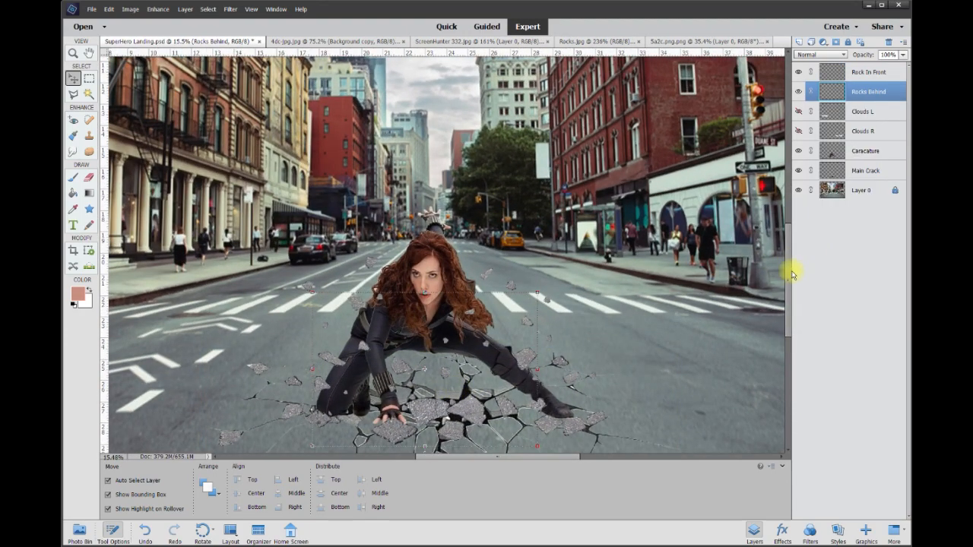
scroll(787, 284, down, 3)
scroll(452, 311, up, 2)
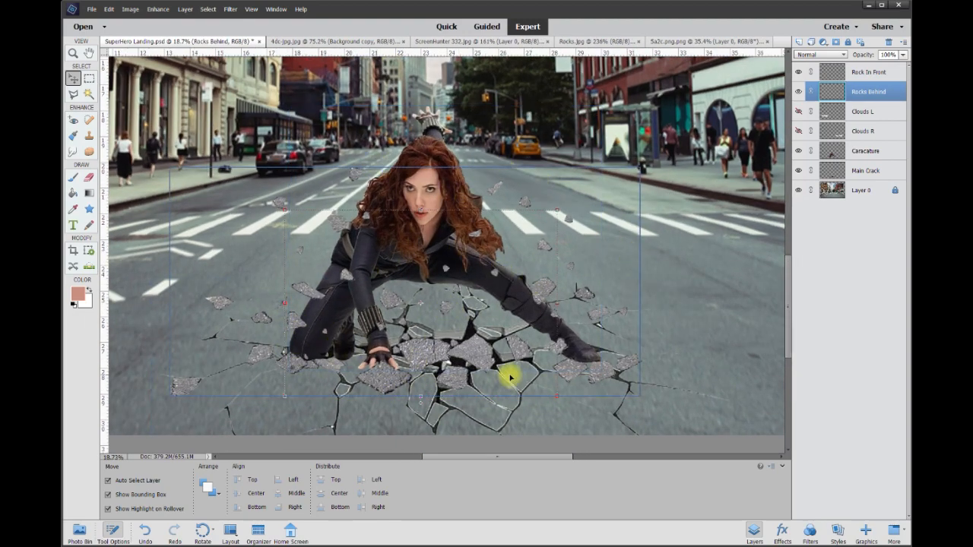
click(798, 72)
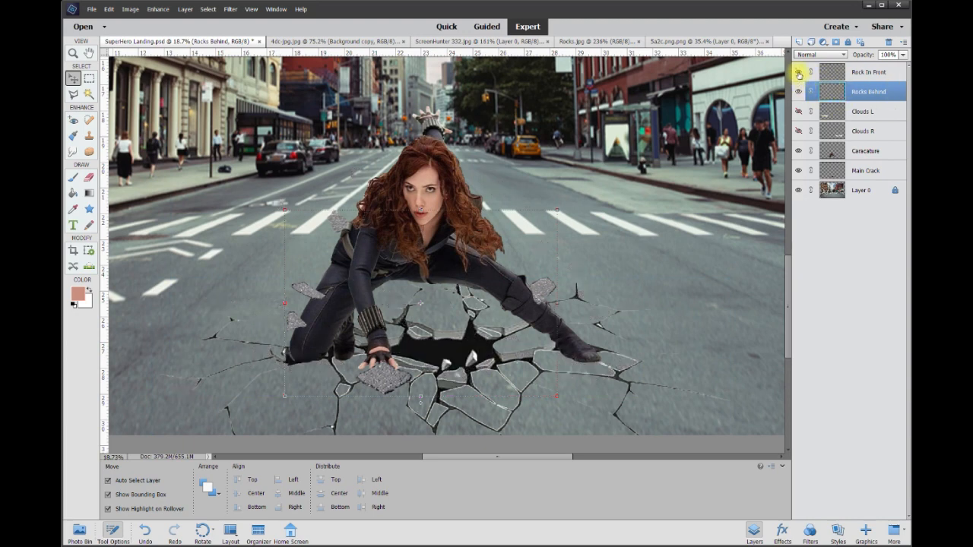
- Show the Rock In Front layer and move the Rocks Behind layer beneath the Caracature layer
click(798, 73)
click(799, 93)
click(799, 92)
drag(866, 93, 860, 160)
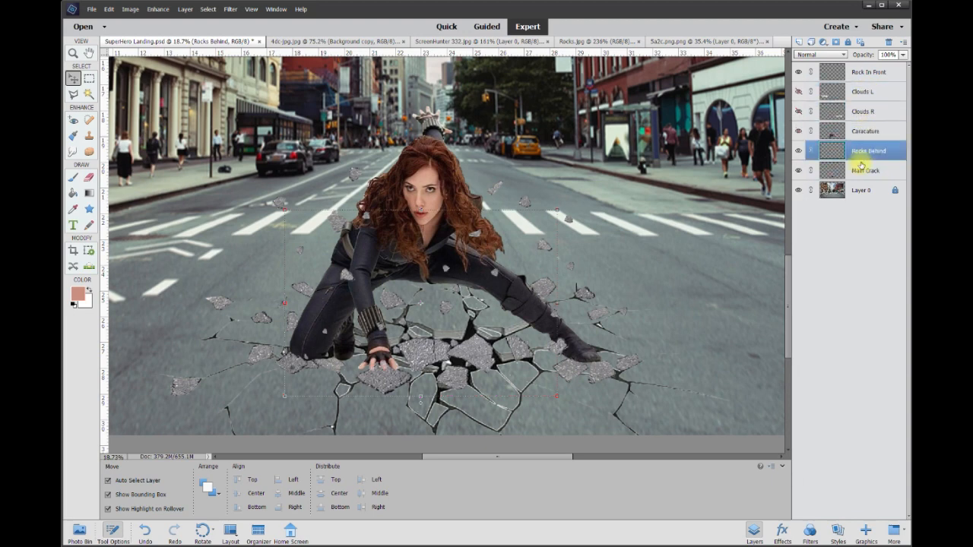
click(799, 72)
click(799, 152)
click(799, 152)
click(798, 152)
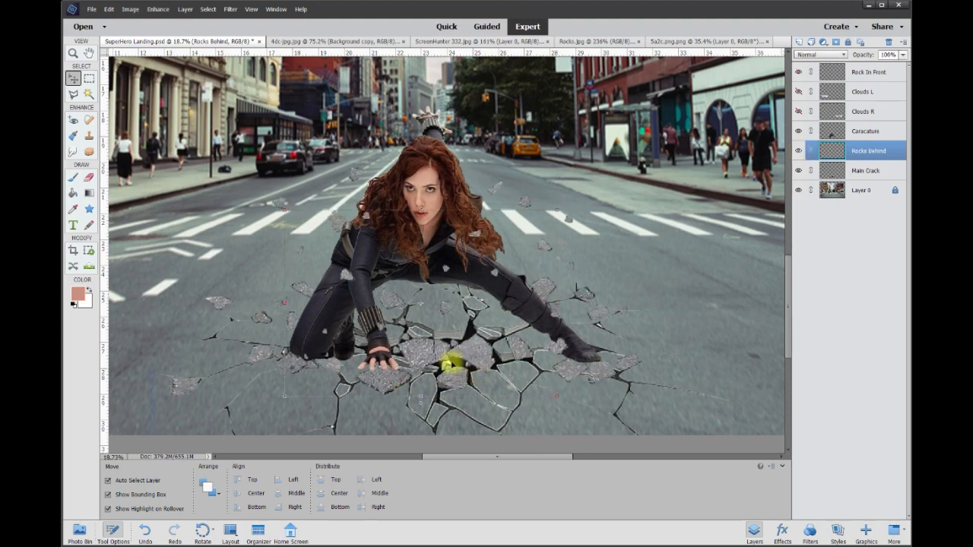
- Duplicate the Caracature layer under the name Caracature copy within SuperHero Landing.psd
scroll(451, 364, down, 1)
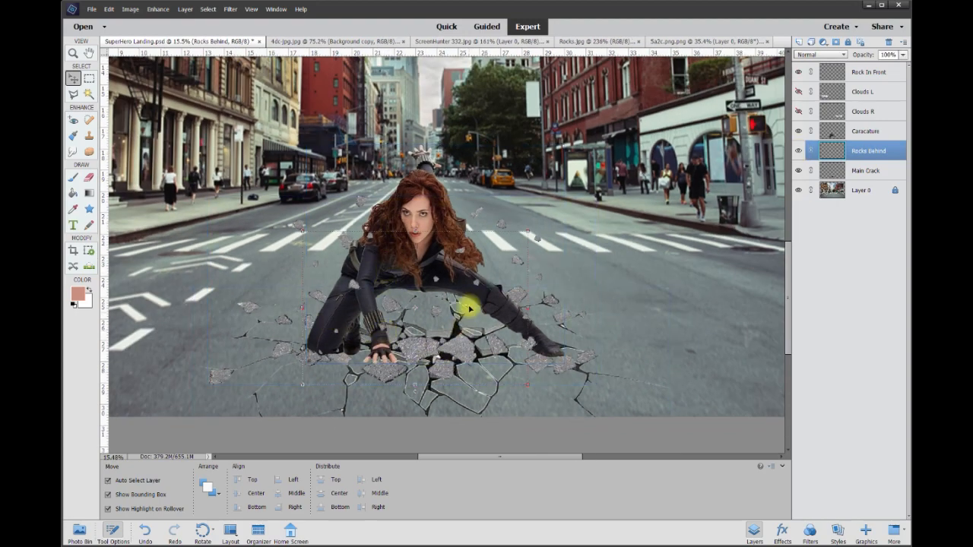
scroll(465, 311, down, 1)
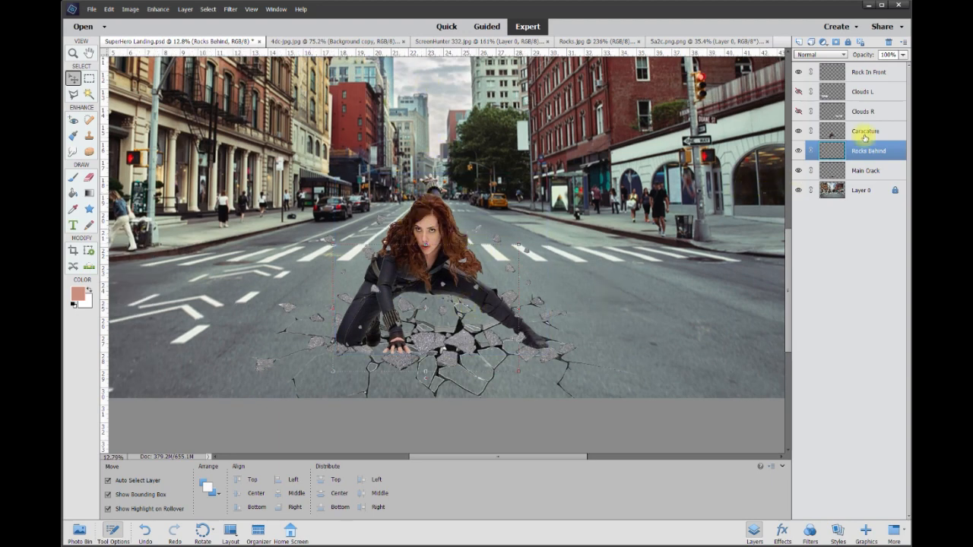
click(798, 130)
click(798, 130)
right_click(856, 130)
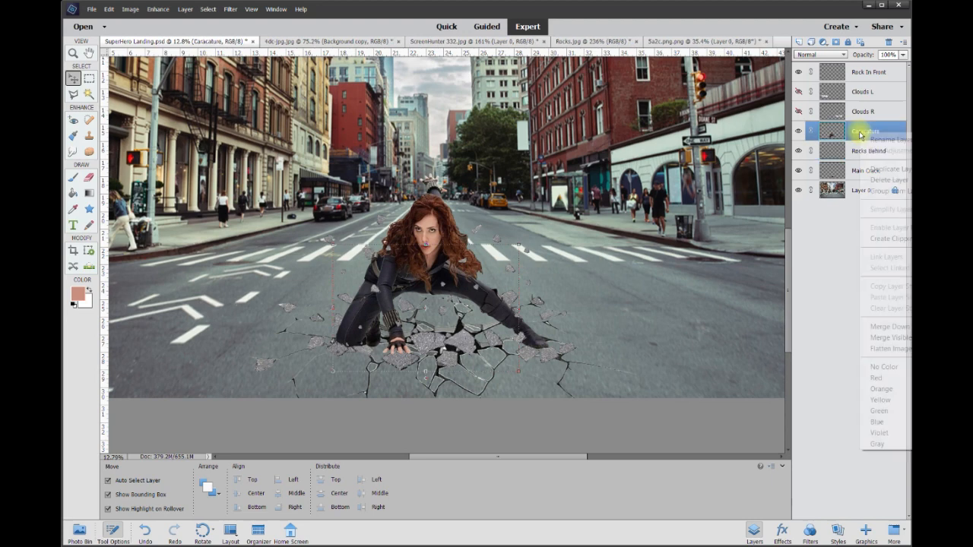
click(896, 169)
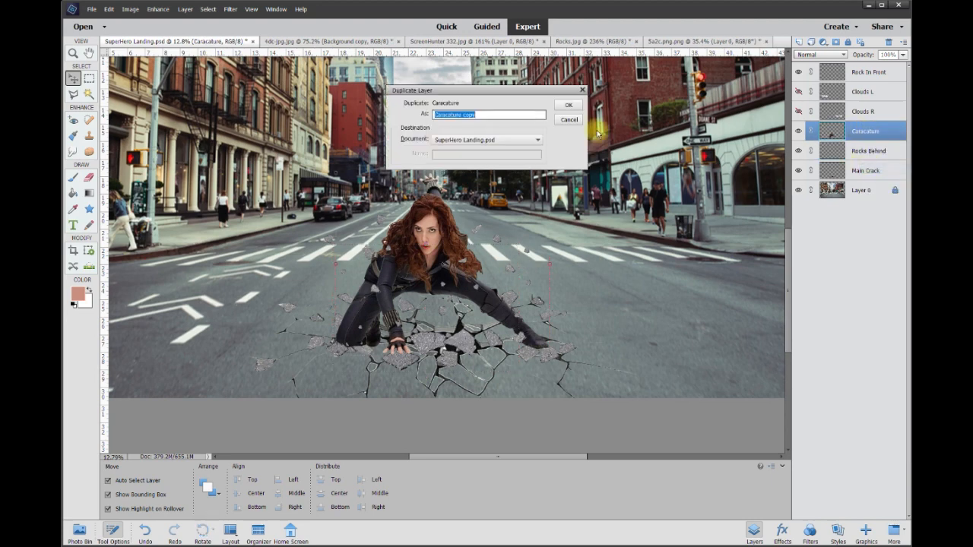
click(570, 105)
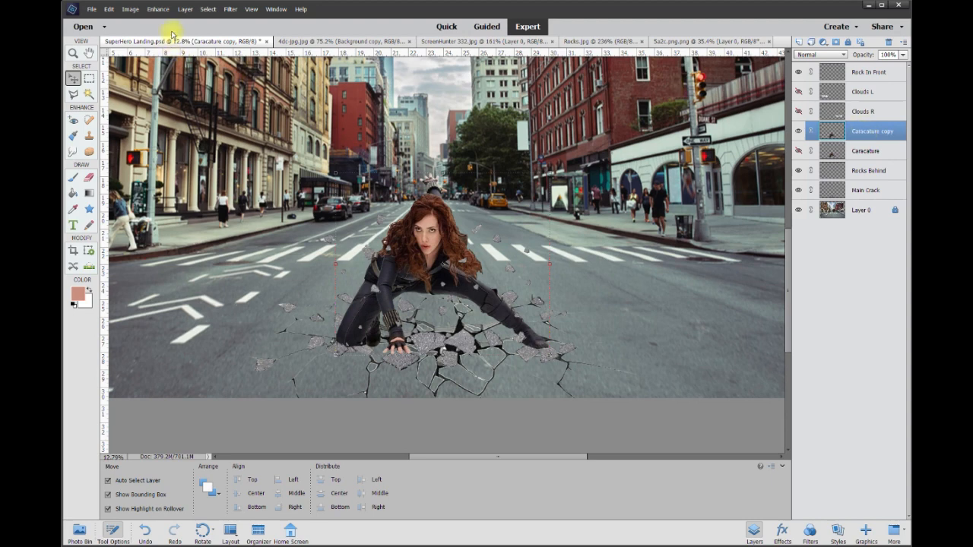
- Apply a Motion Blur to the Caracature copy layer with a 90° angle and a near-maximum distance
click(229, 9)
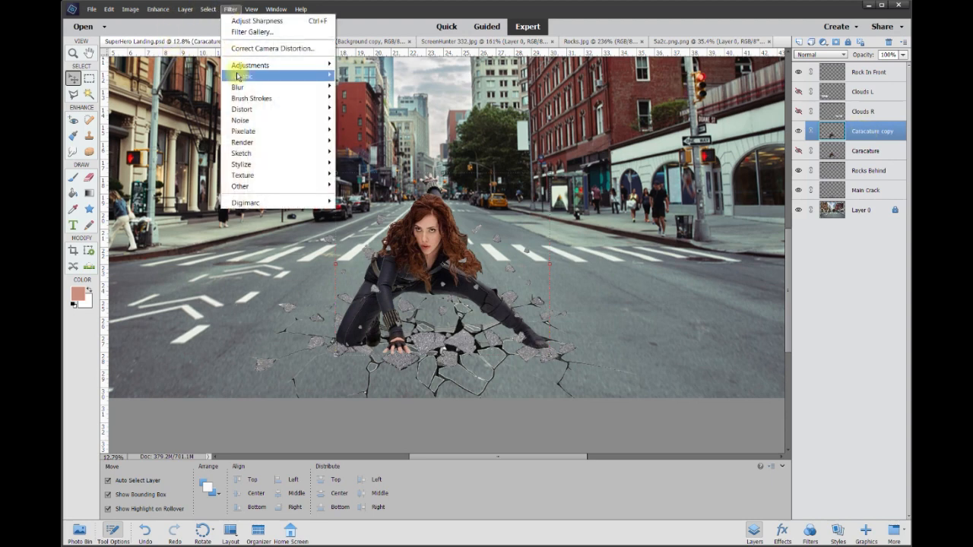
mouse_move(304, 88)
click(362, 141)
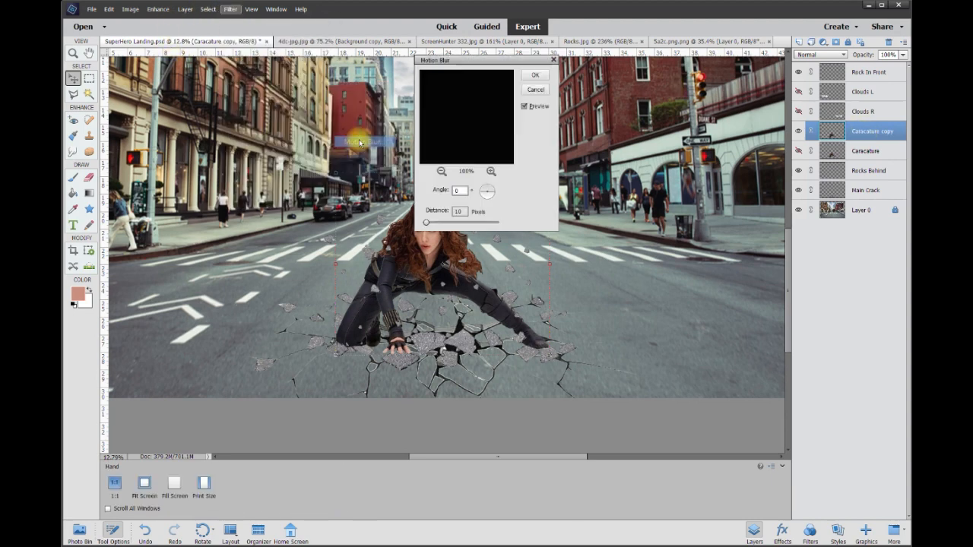
drag(509, 65, 684, 78)
click(652, 143)
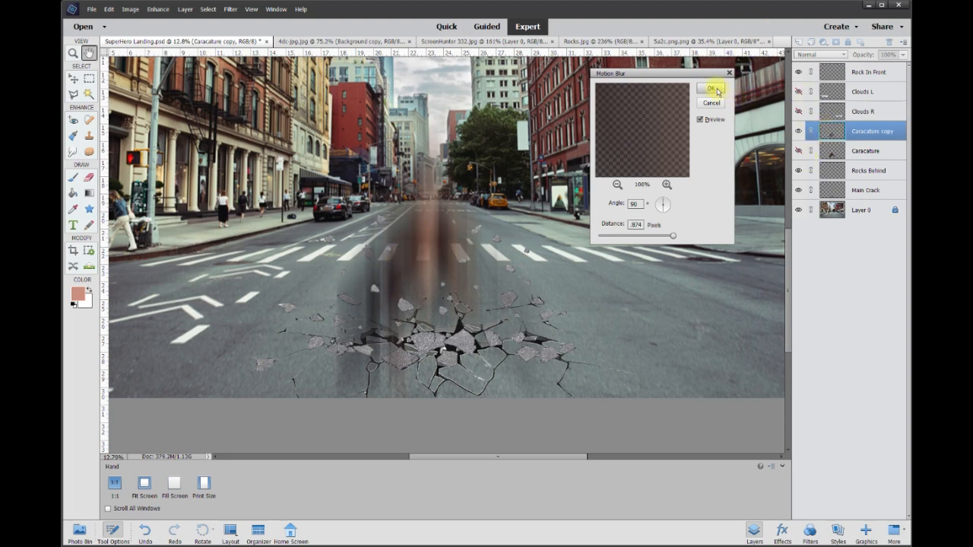
click(717, 91)
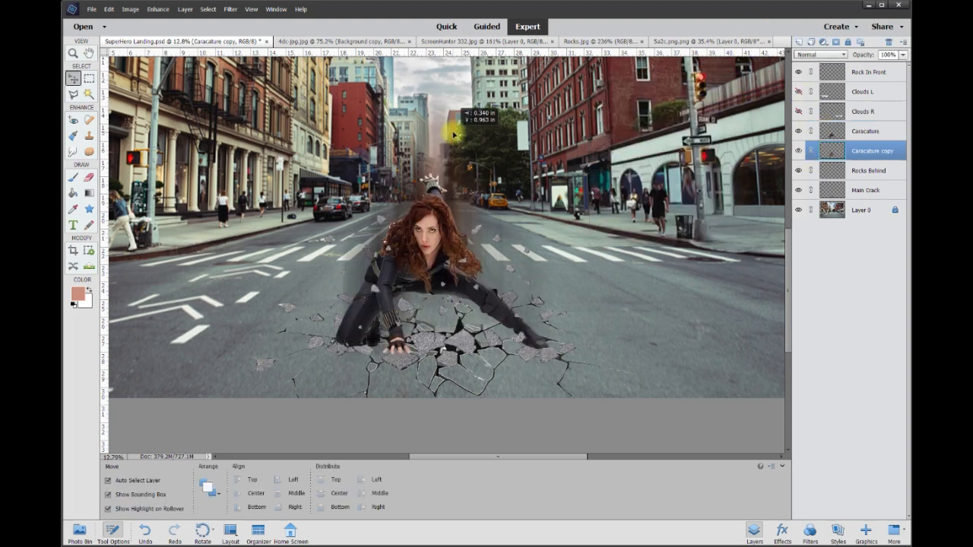
- Stretch the blurred copy upward behind the woman to about 104.6% width and 124.4% height, and set its opacity to 75%
drag(453, 134, 456, 135)
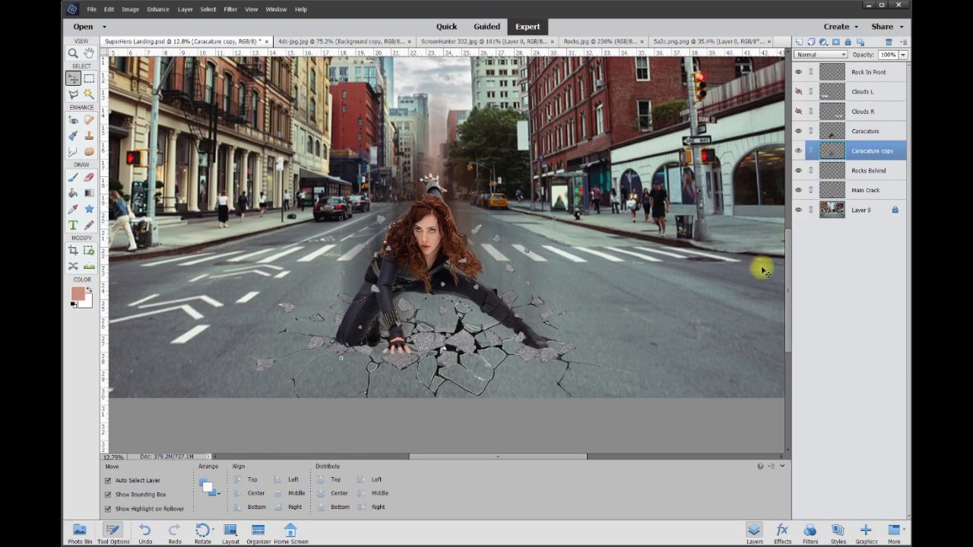
drag(790, 265, 789, 242)
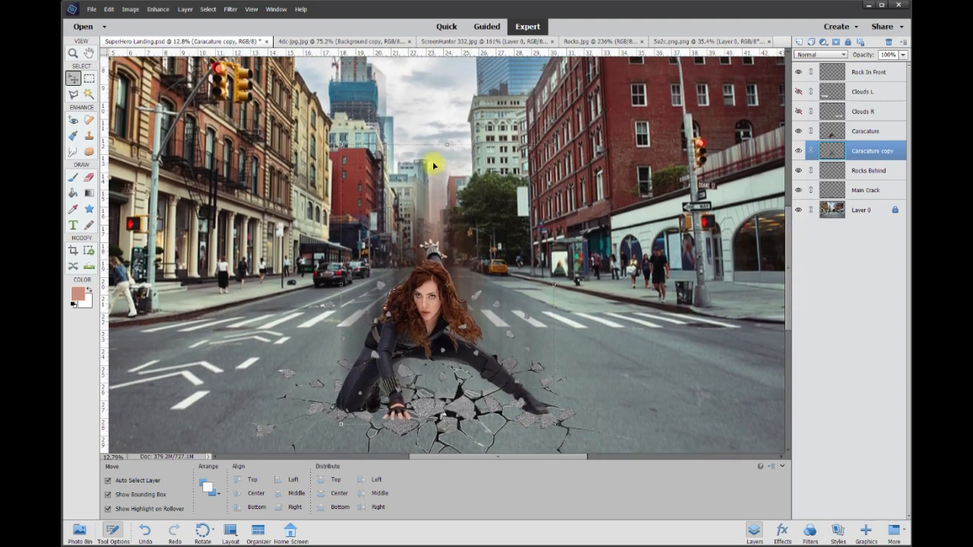
drag(446, 143, 449, 76)
drag(341, 251, 335, 253)
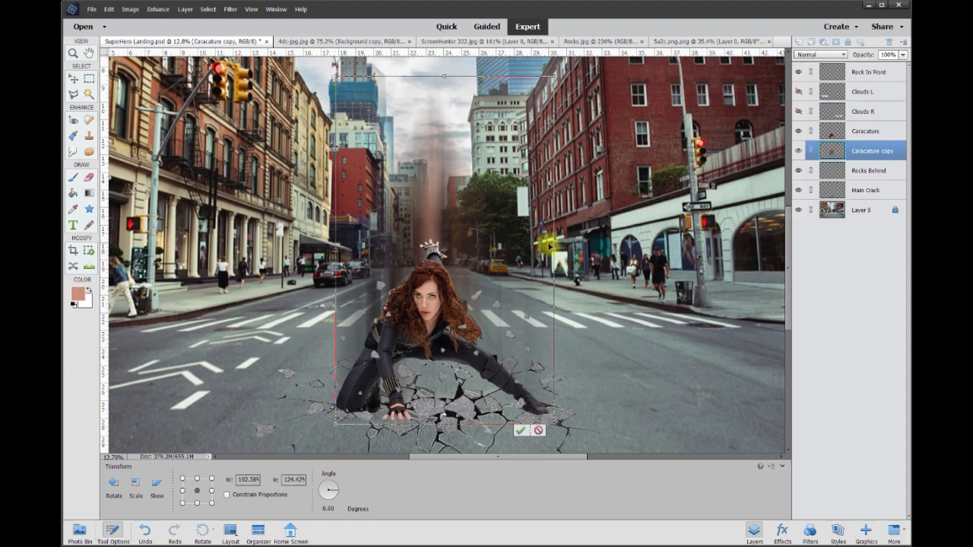
drag(555, 251, 560, 250)
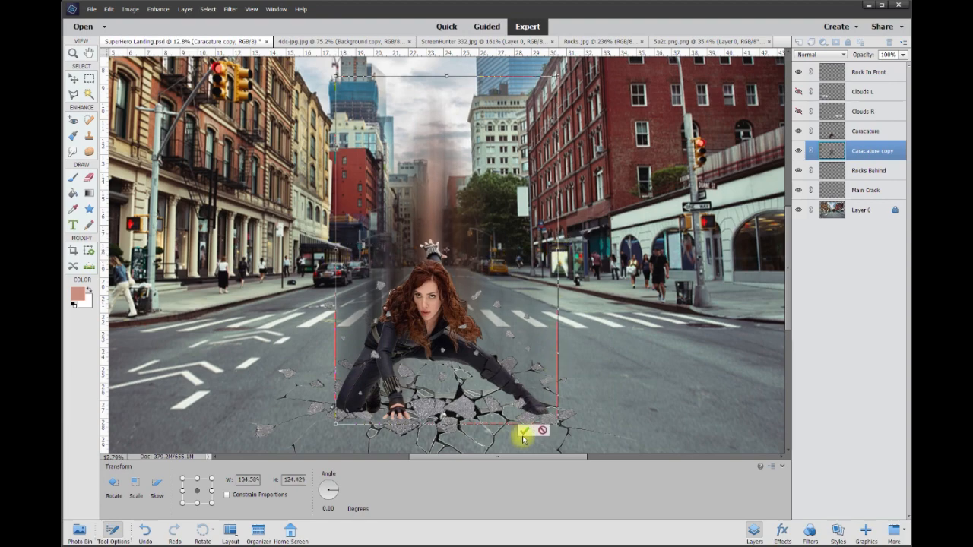
click(523, 431)
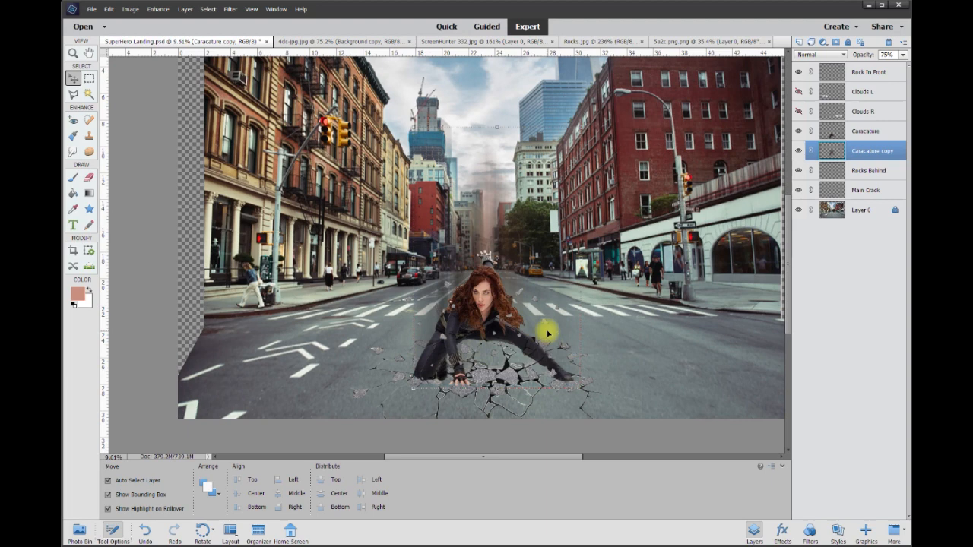
- Show the Clouds R and Clouds L layers and move Clouds L up onto the building at the street's left side
click(799, 112)
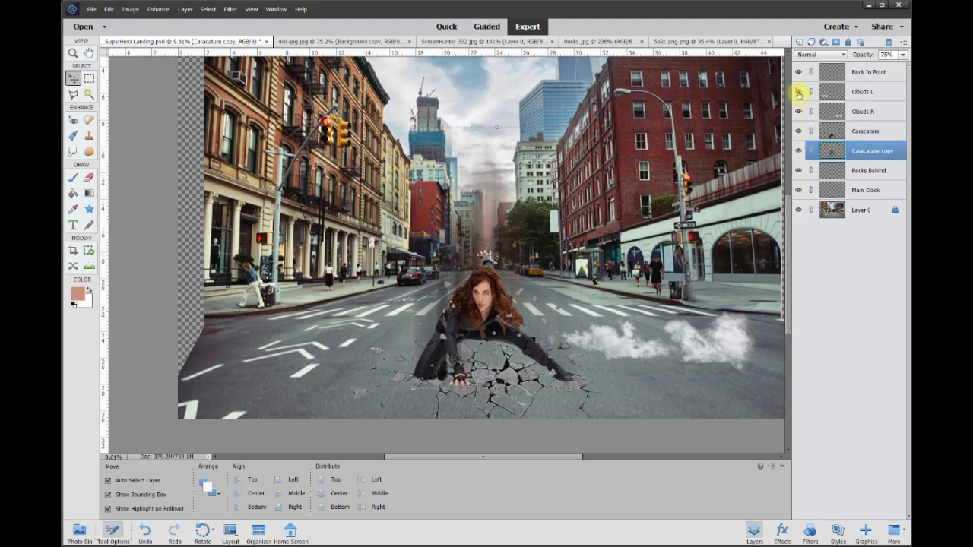
click(798, 92)
drag(319, 330, 282, 224)
- Place Clouds R over the road crack as the topmost layer, scaled to about 114.9% width and 95.6% height
drag(705, 349, 526, 397)
key(ctrl+shift+bracketright)
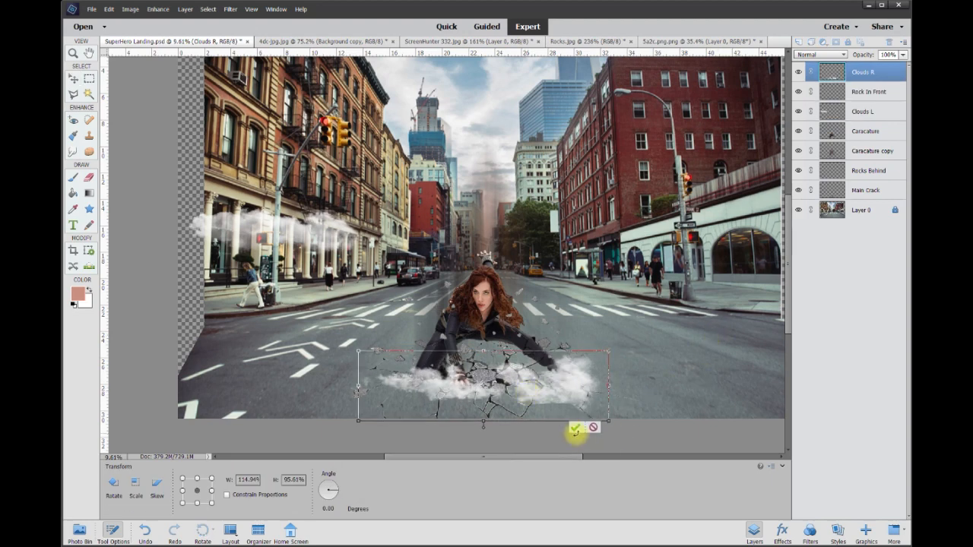
click(576, 429)
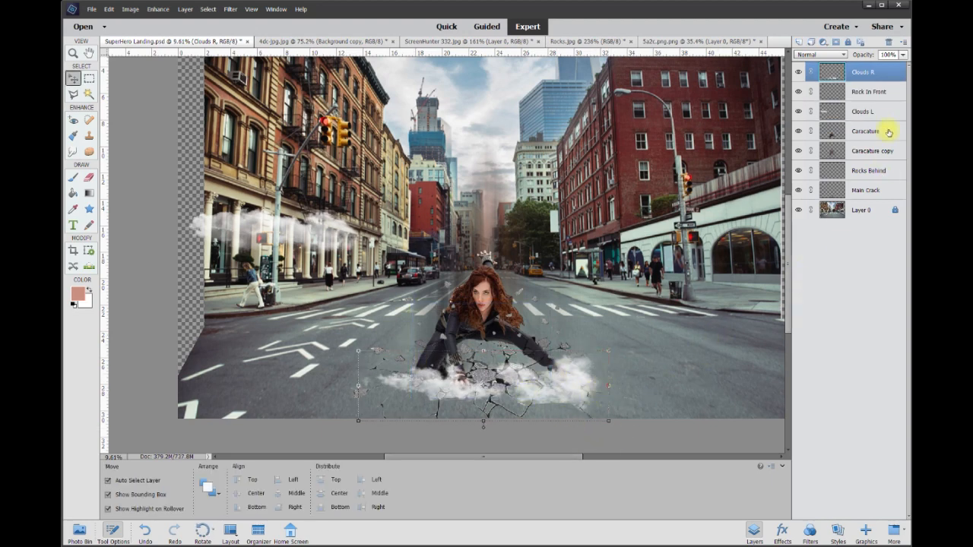
- Set the Clouds R opacity to 50% and smudge it into dust around the crack at 400 px and 50% strength
click(903, 55)
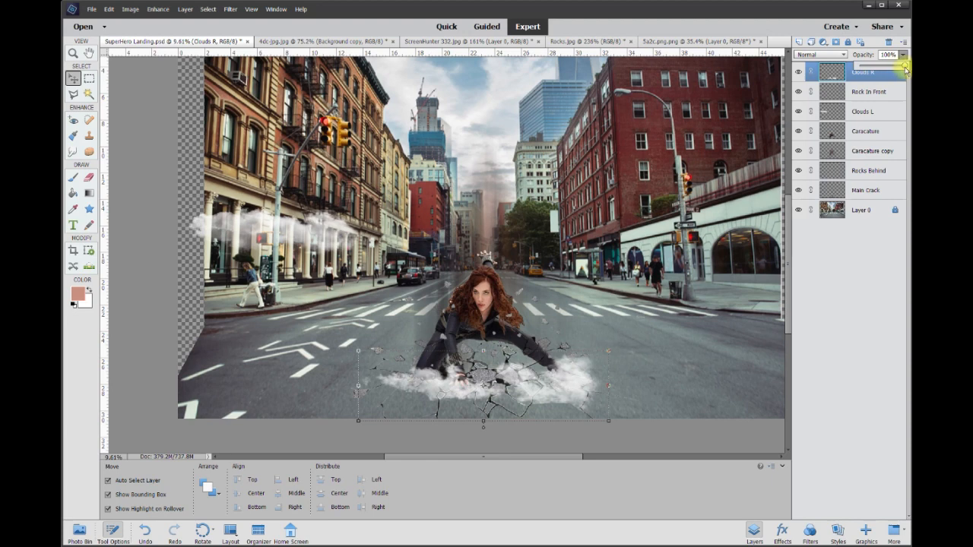
mouse_move(894, 72)
mouse_down()
mouse_move(873, 73)
mouse_move(883, 71)
mouse_up()
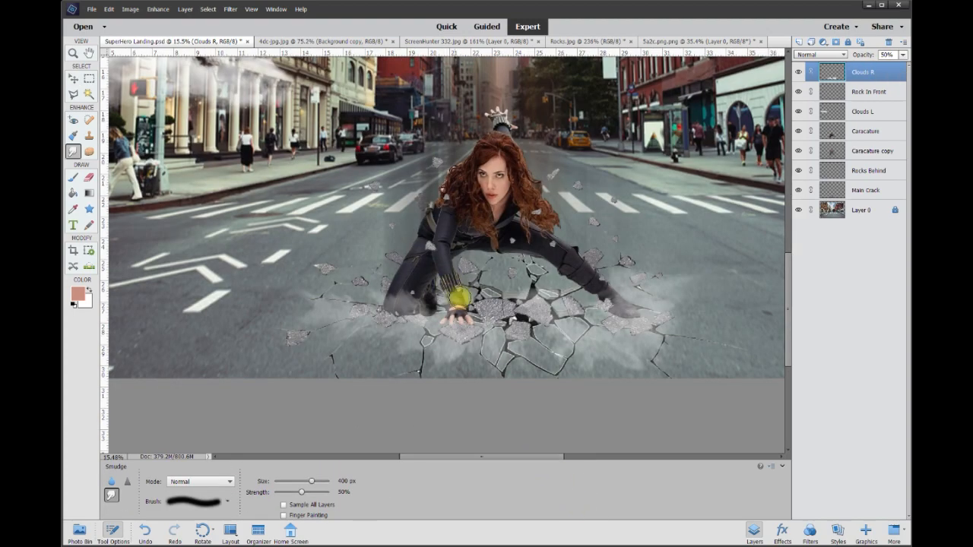
- Enlarge Clouds L around the woman beneath the Caracature layer and smudge it into dust spreading outward behind her
scroll(608, 384, down, 2)
scroll(612, 367, down, 1)
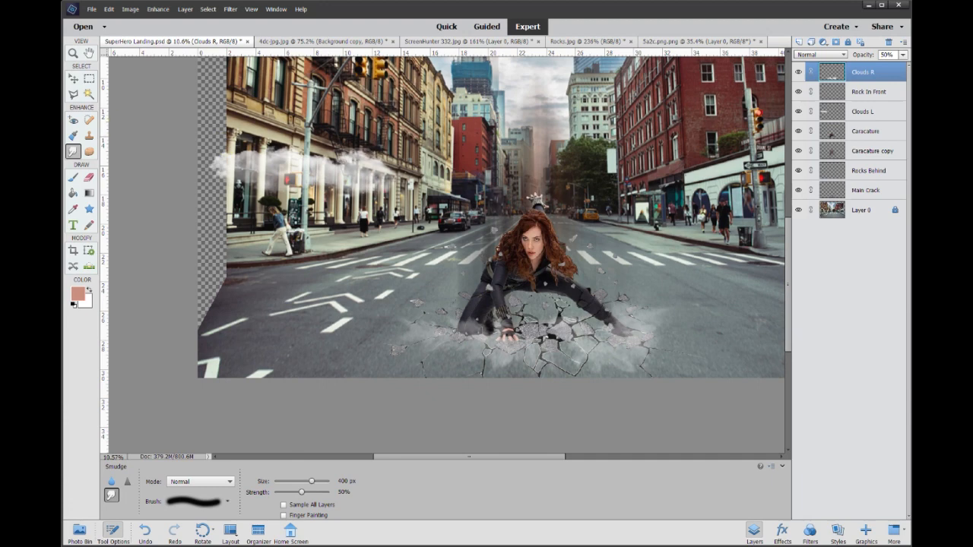
click(73, 80)
drag(359, 175, 575, 302)
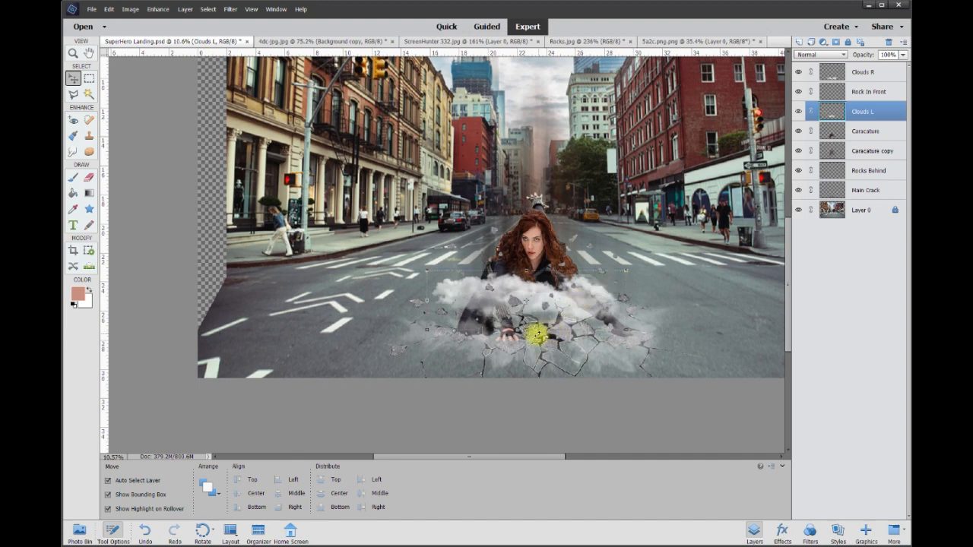
drag(526, 269, 530, 238)
drag(521, 295, 529, 313)
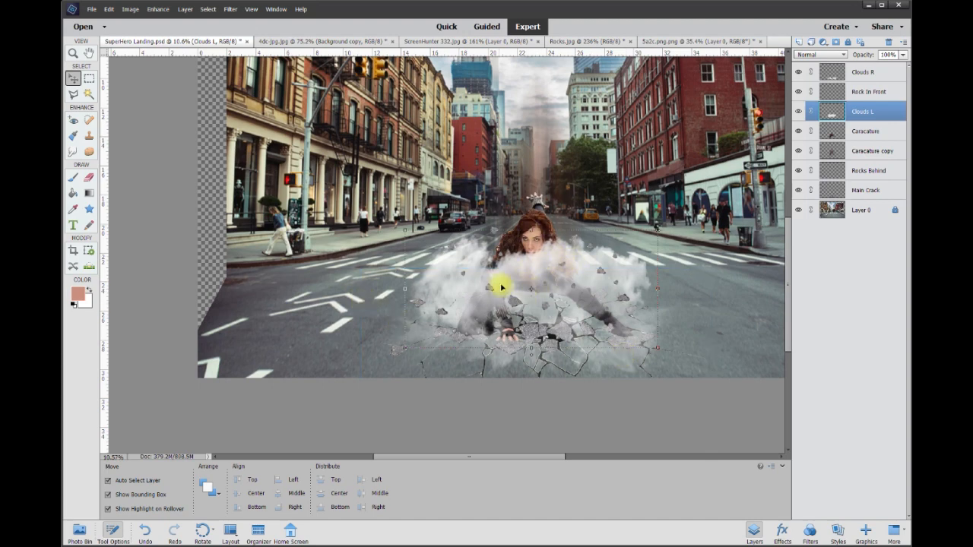
drag(864, 113, 868, 160)
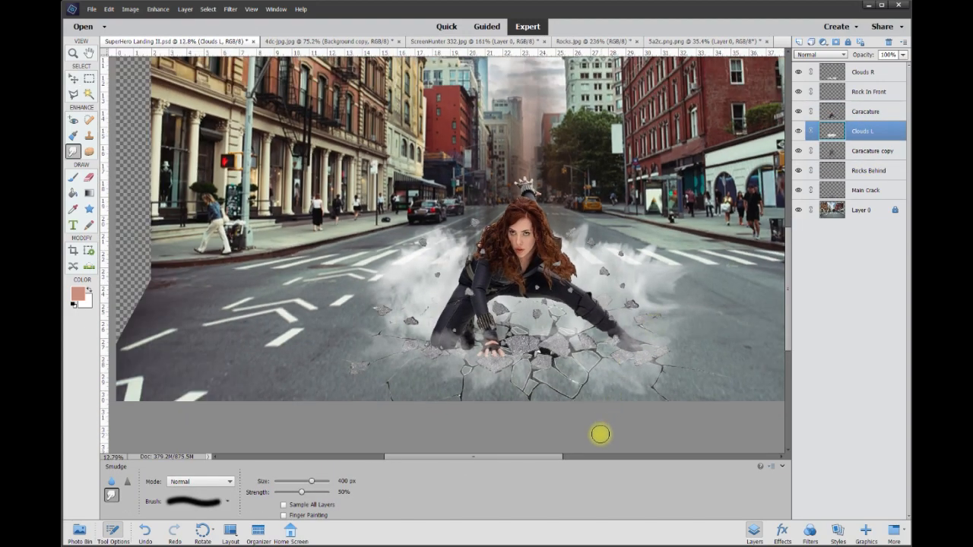
- Set the Clouds L layer's opacity to 50%
drag(547, 457, 556, 456)
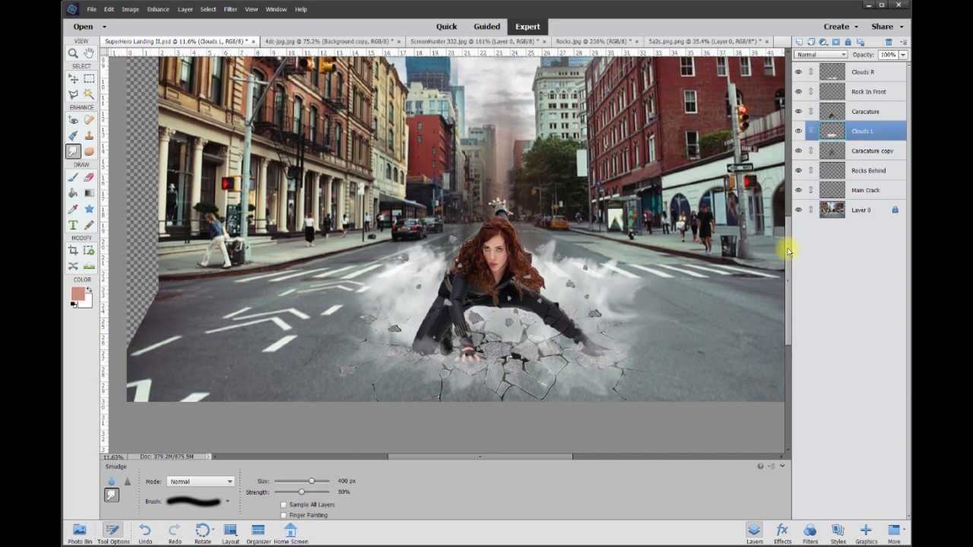
drag(788, 250, 788, 228)
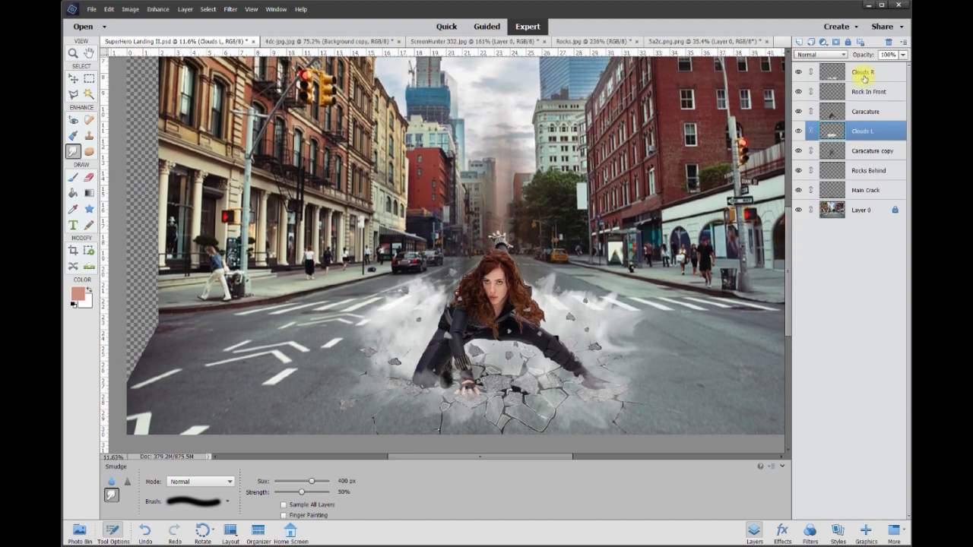
click(866, 75)
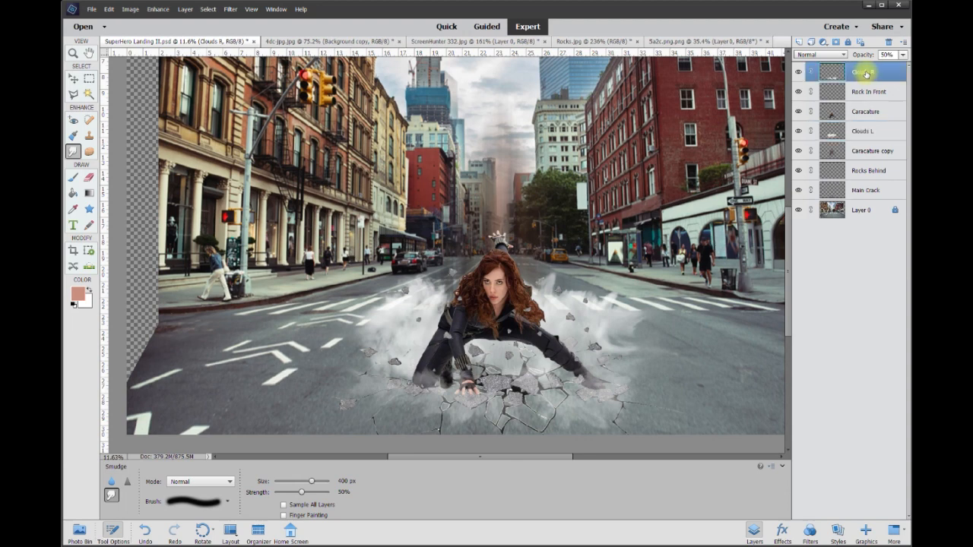
click(863, 130)
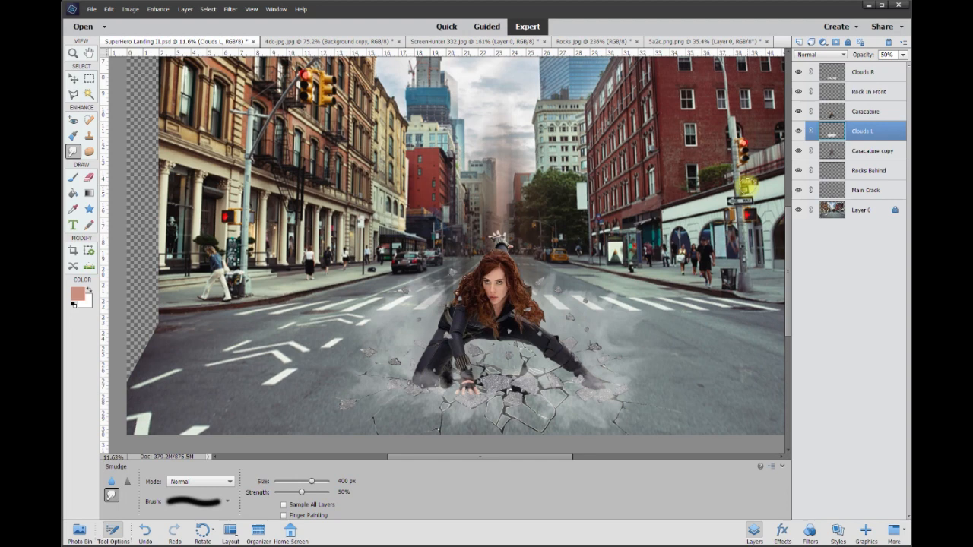
- Check the blurred copy's effect and add a blank layer between Rocks Behind and Main Crack
click(74, 79)
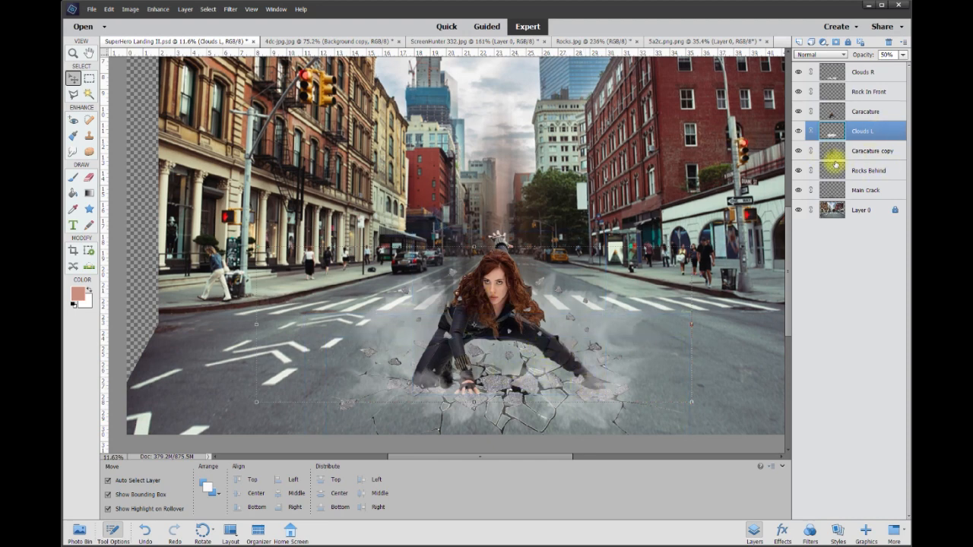
click(802, 152)
click(802, 152)
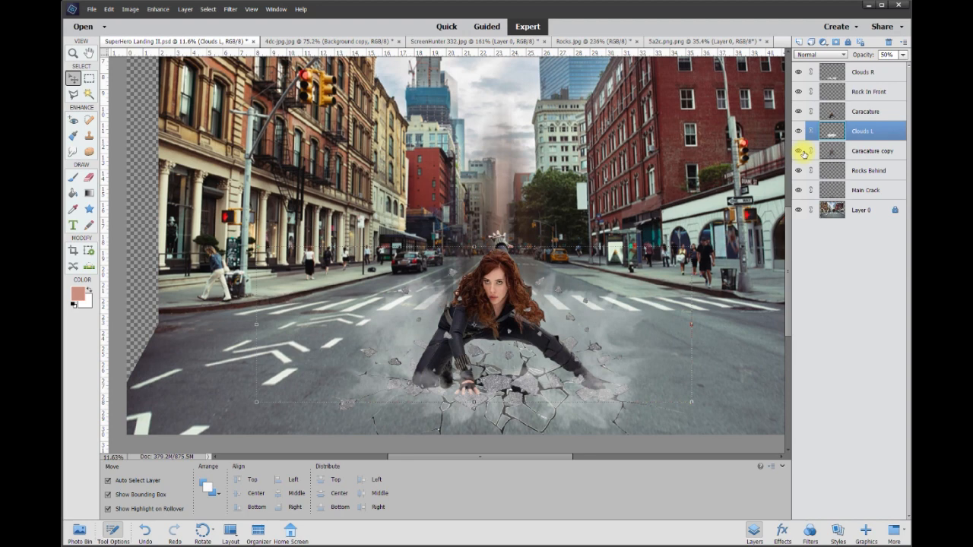
click(862, 169)
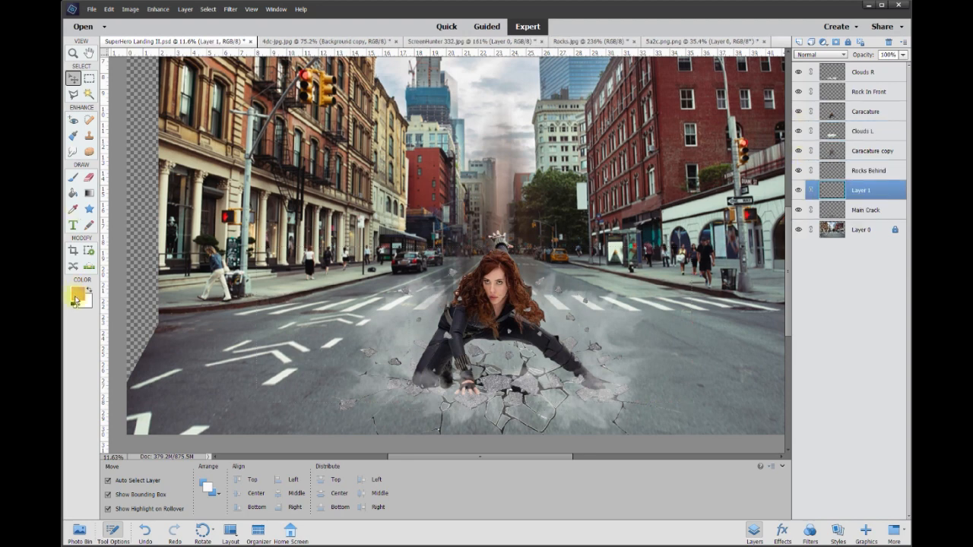
- Paint a soft black shadow beneath the woman on the blank layer with a 2000 px brush and place the layer above Rocks Behind
click(75, 296)
click(382, 213)
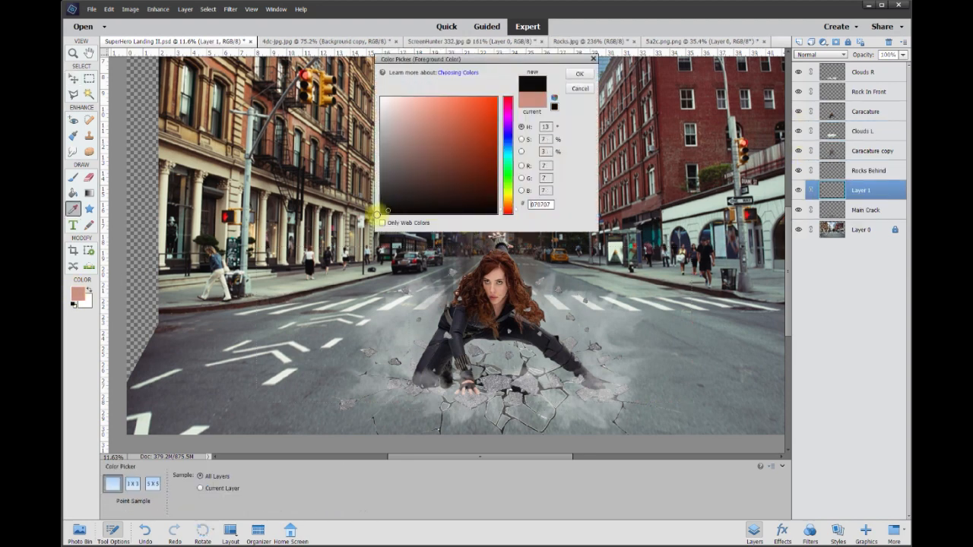
click(574, 79)
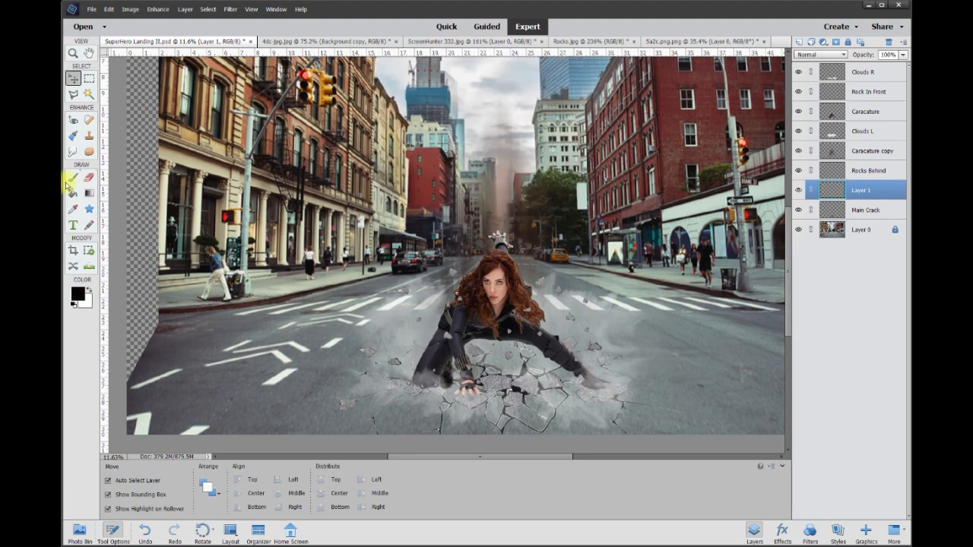
click(73, 177)
click(288, 499)
text(2000)
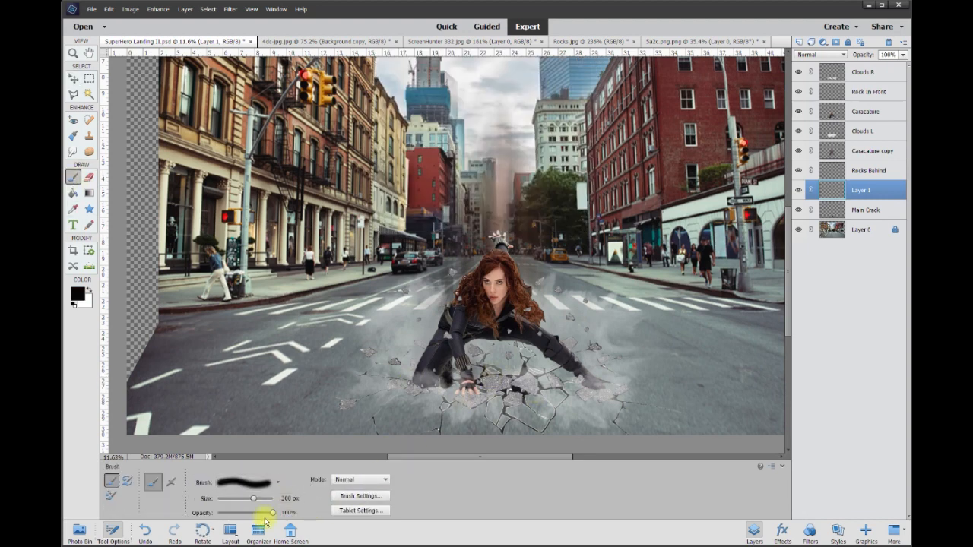
mouse_move(482, 370)
mouse_down()
mouse_move(534, 367)
mouse_move(481, 359)
mouse_move(489, 352)
mouse_up()
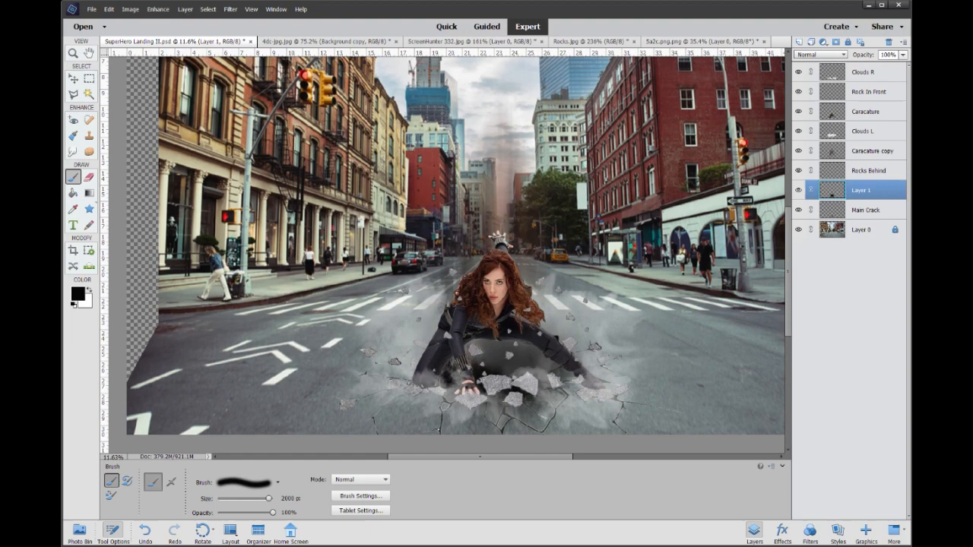
click(74, 76)
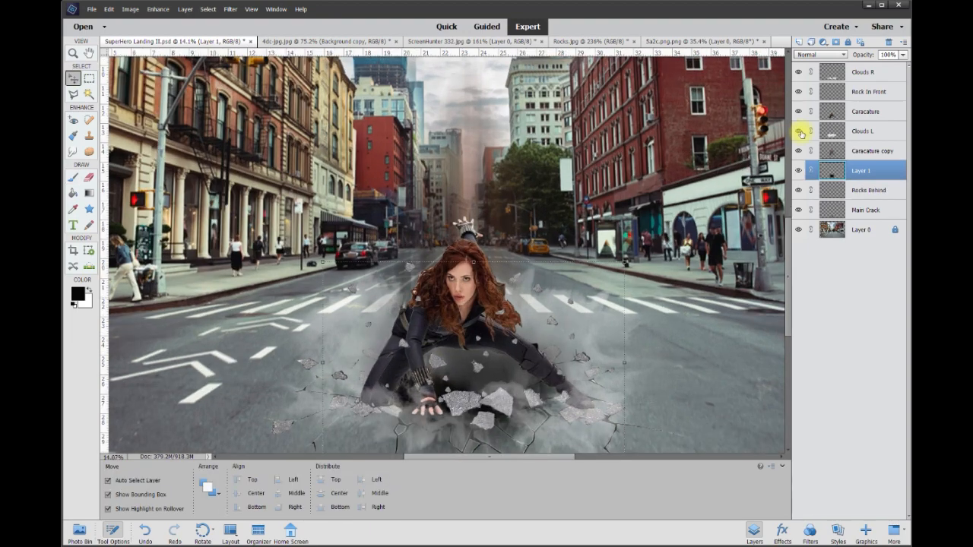
click(871, 132)
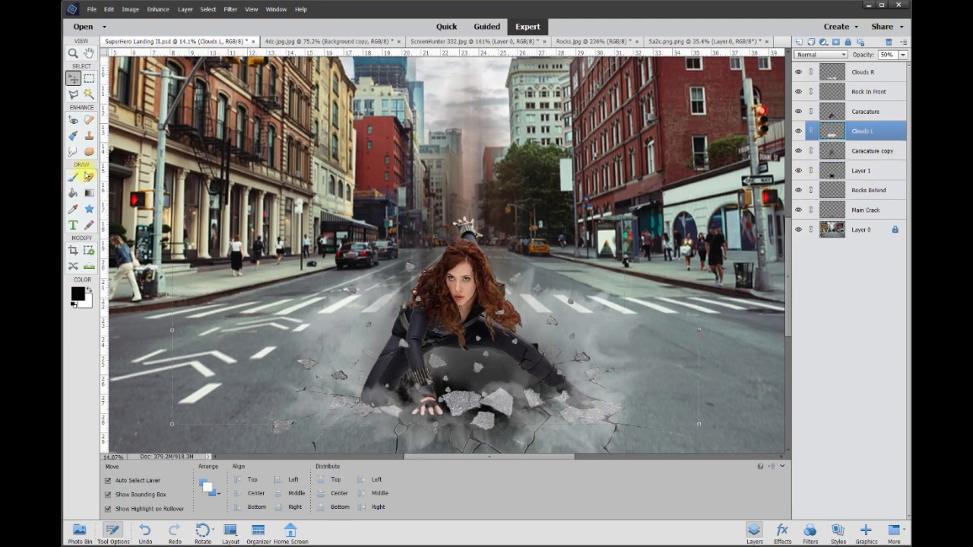
click(74, 178)
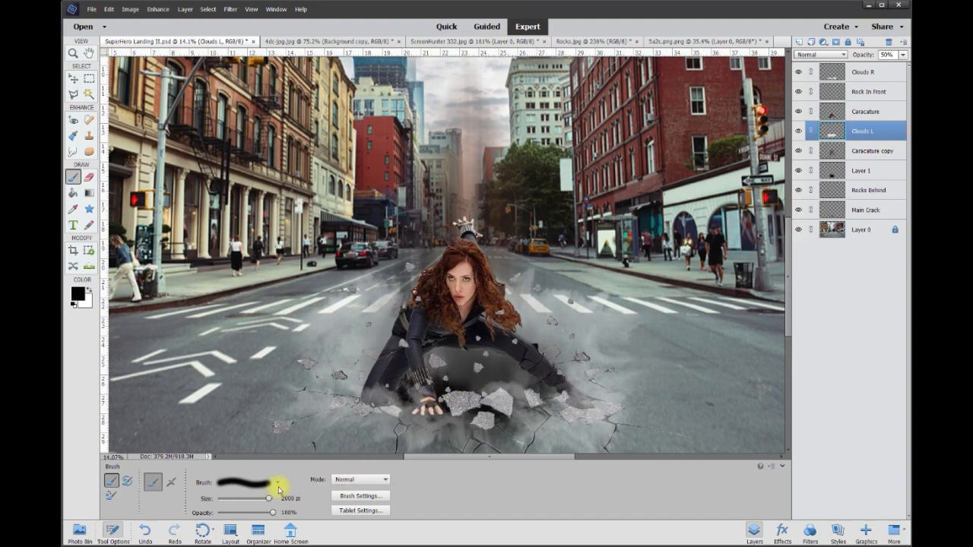
click(466, 373)
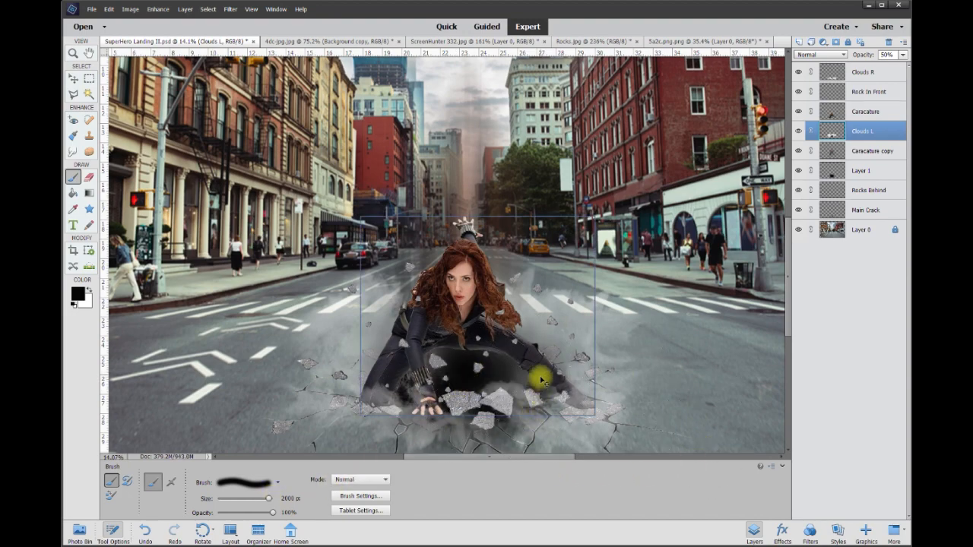
key(ctrl+z)
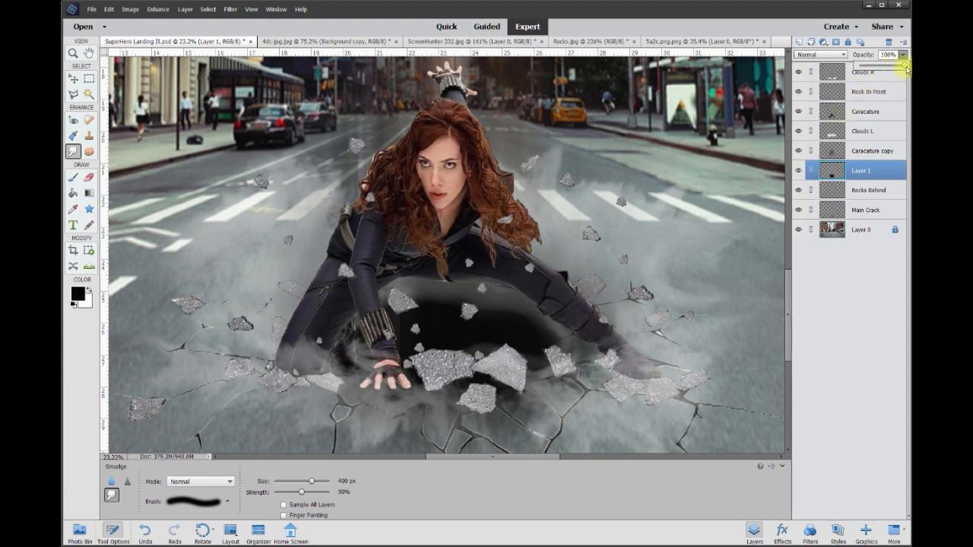
- Set the opacity of the shadow layer above Rocks Behind to 85%
drag(902, 69, 900, 70)
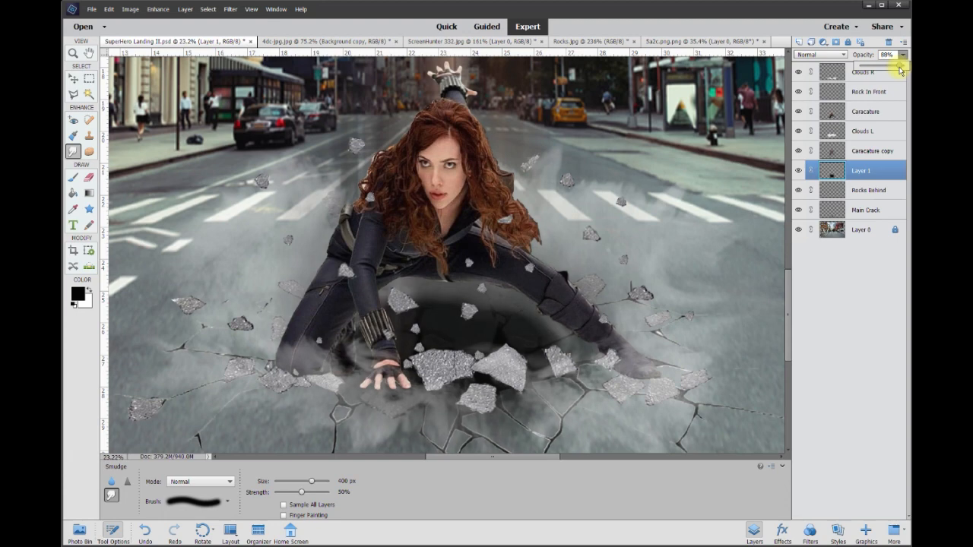
drag(902, 69, 899, 70)
click(73, 78)
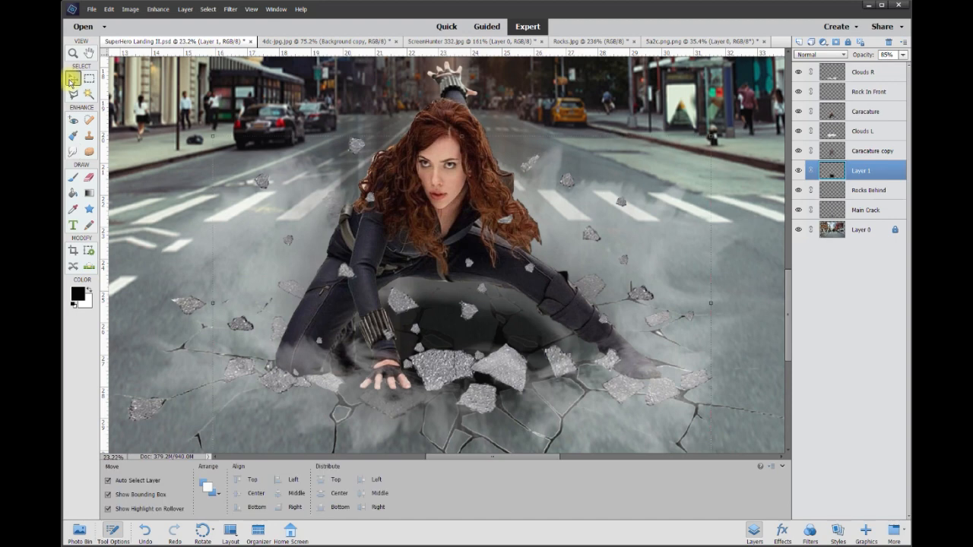
- Lasso the rocks beneath the woman's body on the Rock In Front layer and cut them to a new layer
click(443, 367)
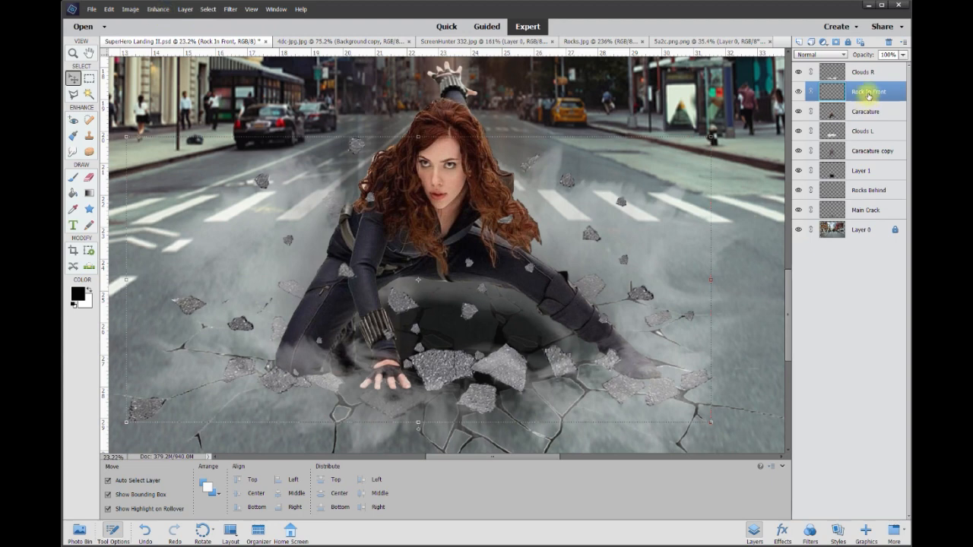
click(72, 95)
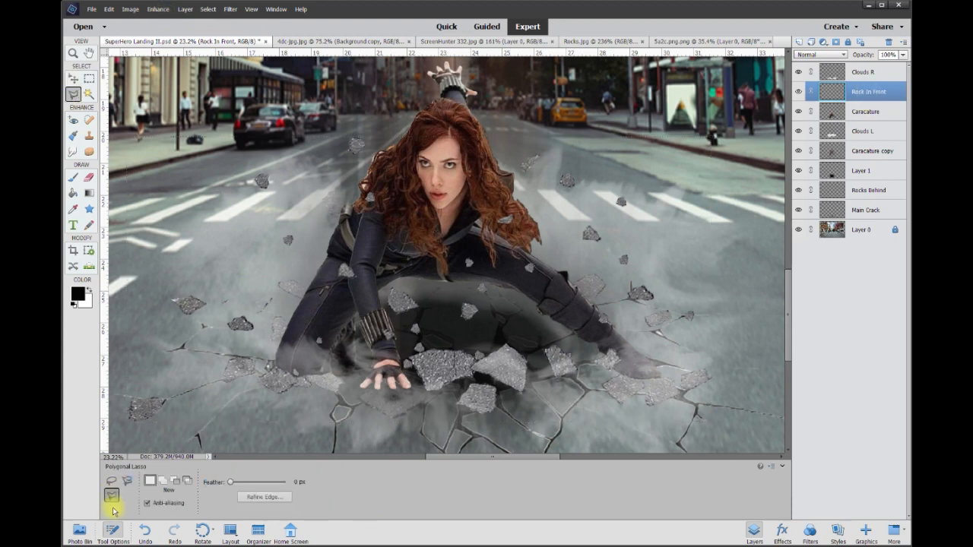
click(112, 481)
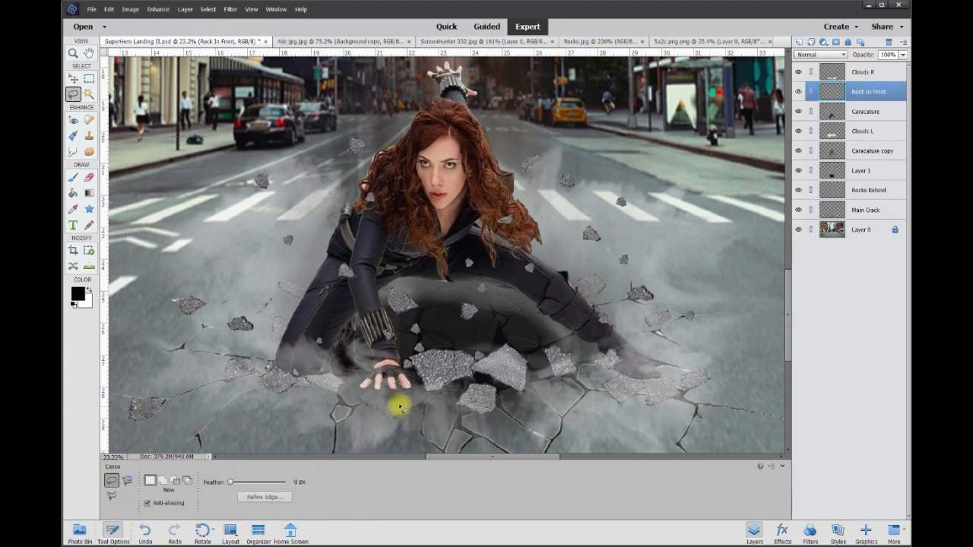
mouse_move(332, 423)
mouse_down()
mouse_move(387, 360)
mouse_move(358, 311)
mouse_move(378, 276)
mouse_move(501, 283)
mouse_move(580, 354)
mouse_move(580, 404)
mouse_move(491, 436)
mouse_move(340, 421)
mouse_up()
right_click(475, 403)
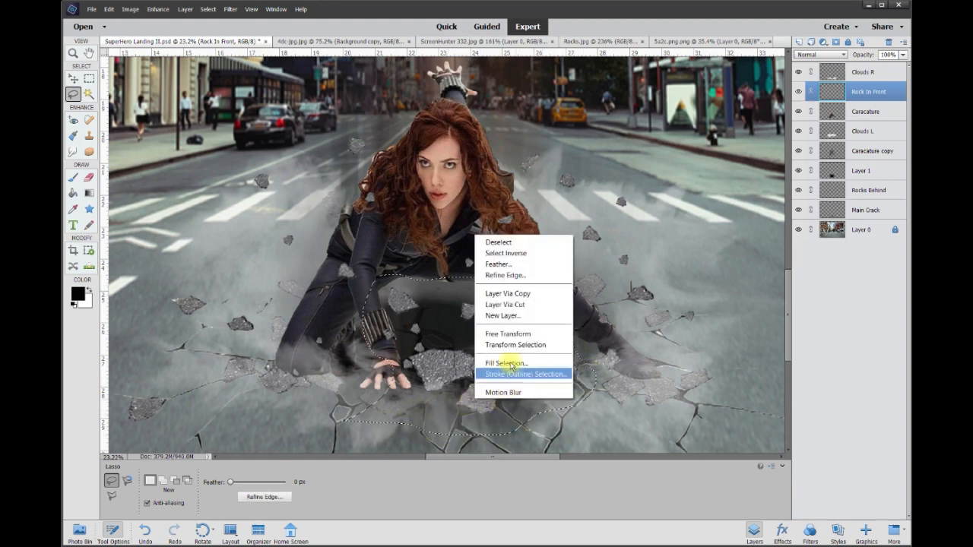
click(533, 305)
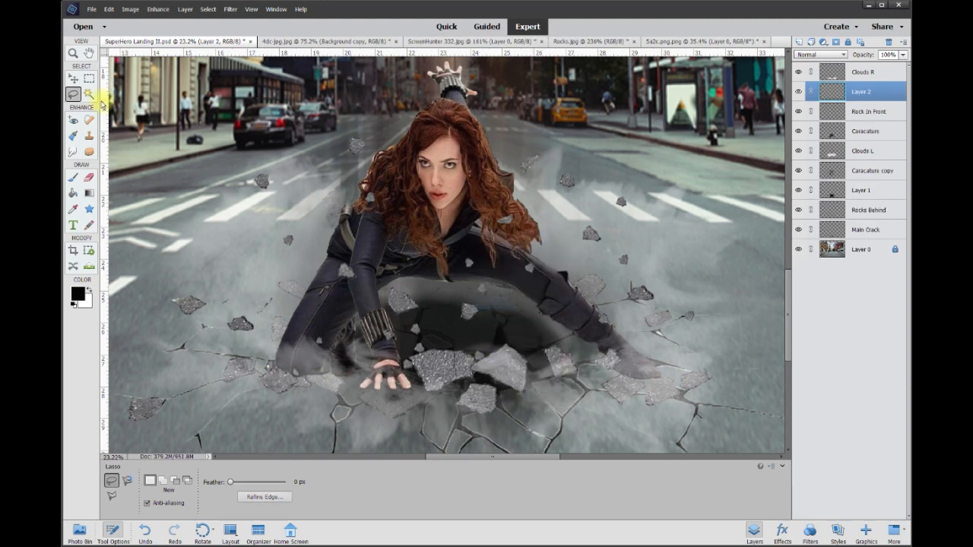
- Darken the cut-out rocks on Layer 2 with Brightness/Contrast, setting the brightness to -70
click(73, 79)
click(504, 358)
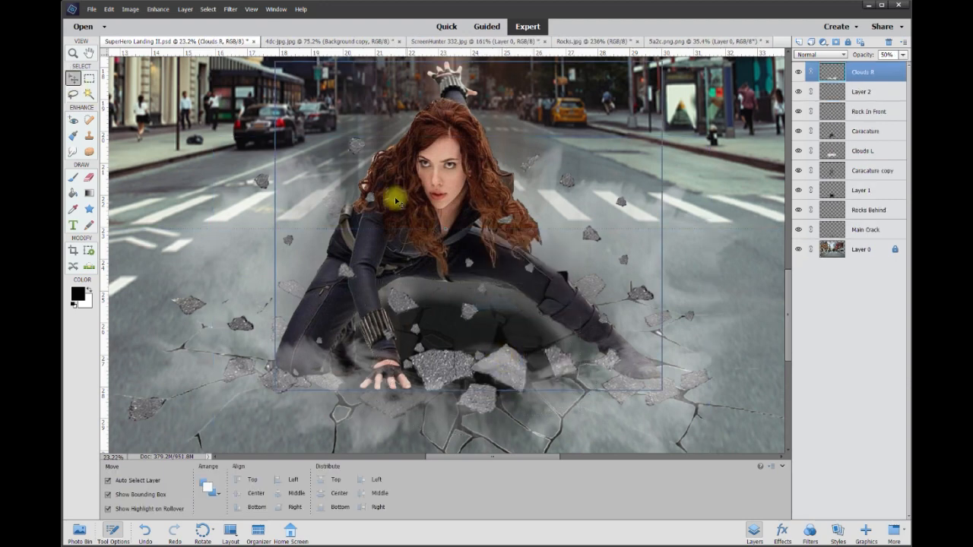
click(158, 10)
mouse_move(226, 139)
click(340, 146)
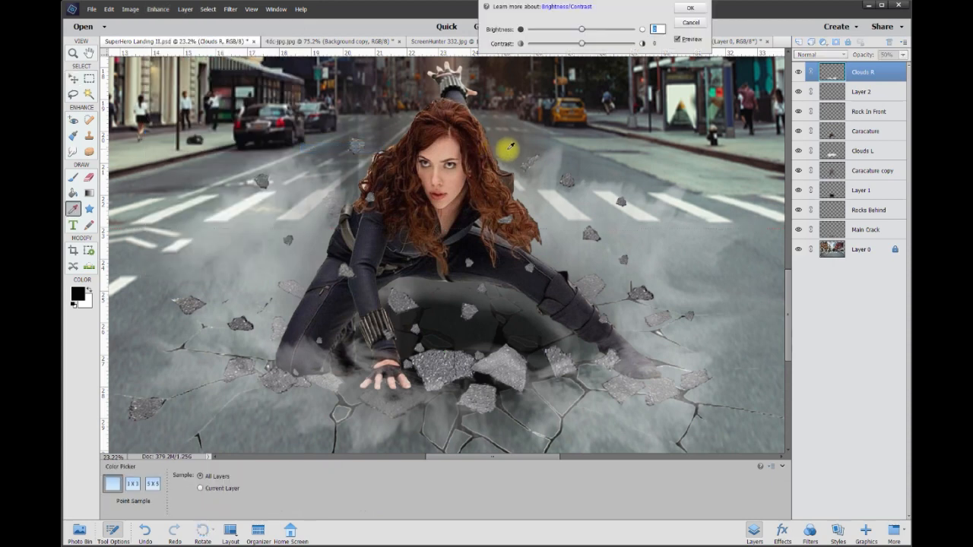
click(581, 33)
drag(581, 35, 554, 35)
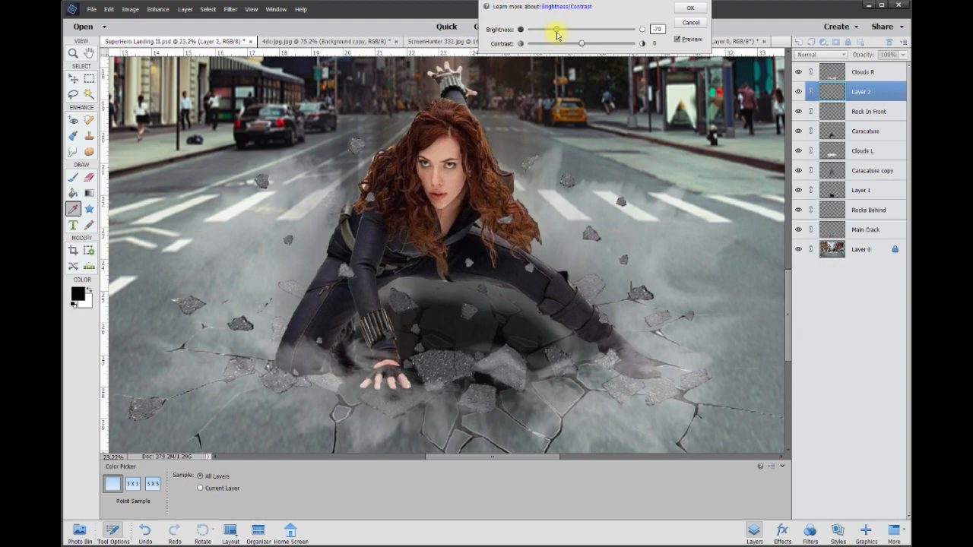
click(690, 9)
- Set the Clouds R layer's opacity to 40%
scroll(524, 285, down, 5)
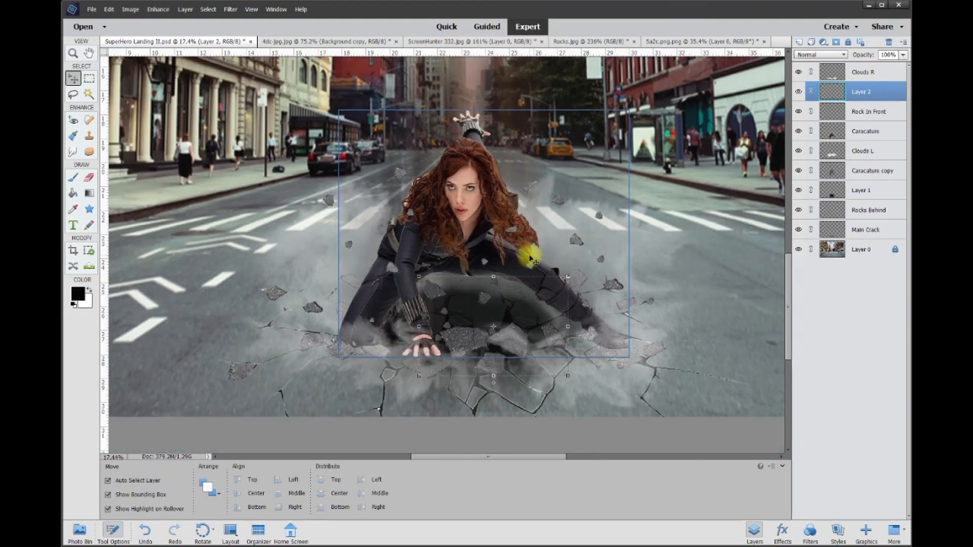
scroll(524, 285, up, 1)
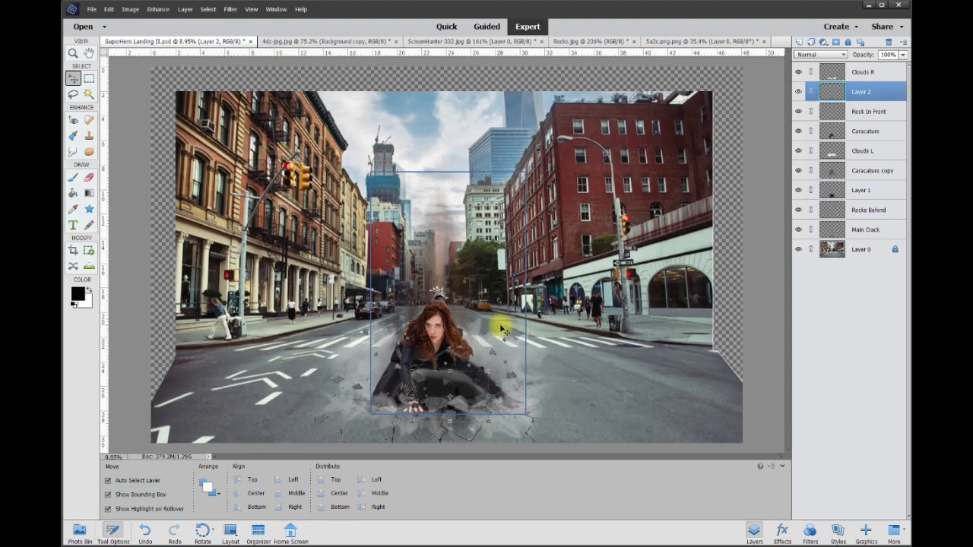
click(616, 391)
click(471, 384)
scroll(410, 365, up, 3)
key(b)
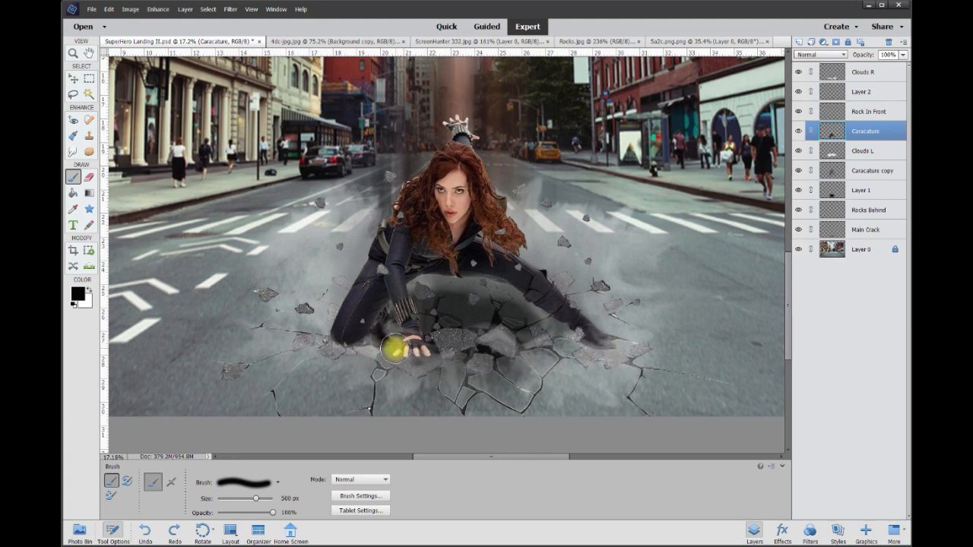
click(867, 74)
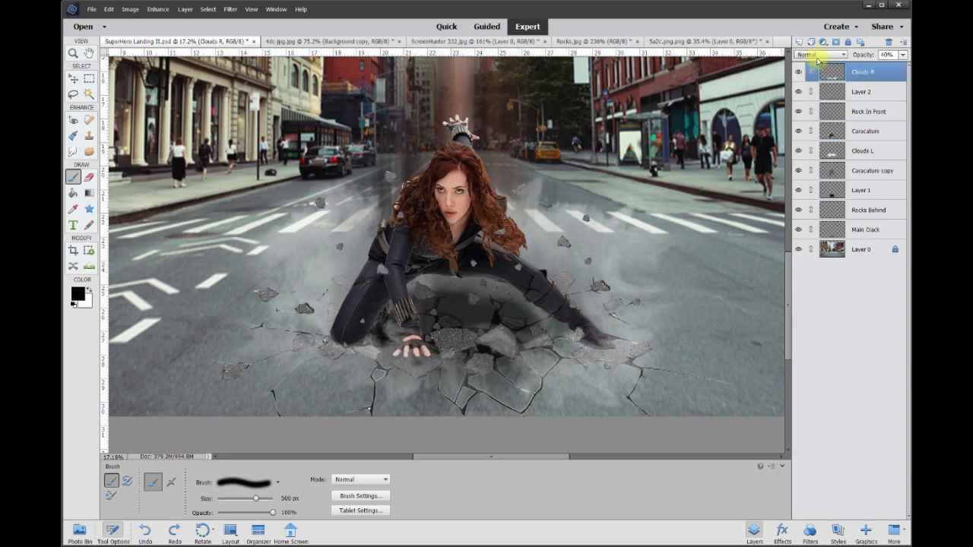
- Paint black shadows at the woman's knee, hand and foot on a new top layer at 500 px, and set its opacity to 50%
click(801, 42)
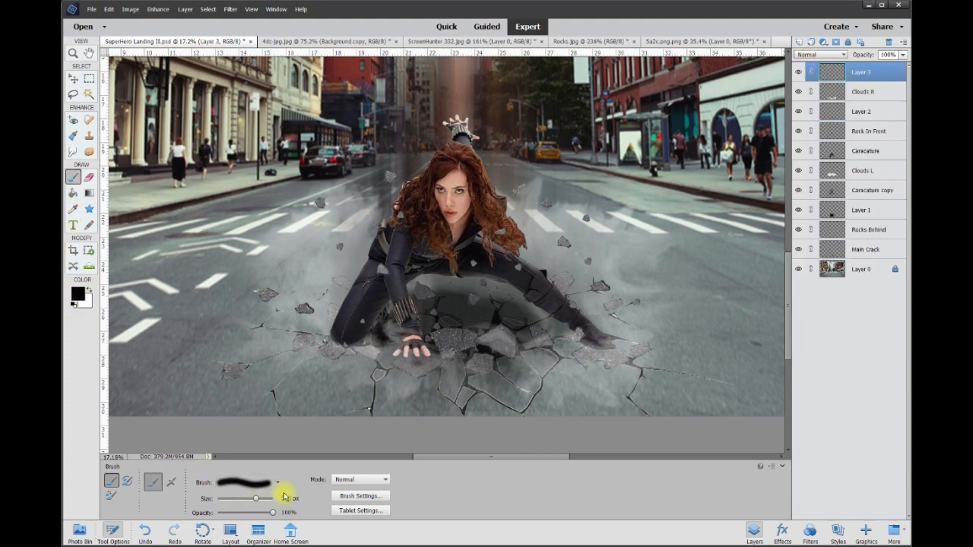
scroll(353, 354, up, 1)
scroll(369, 369, up, 3)
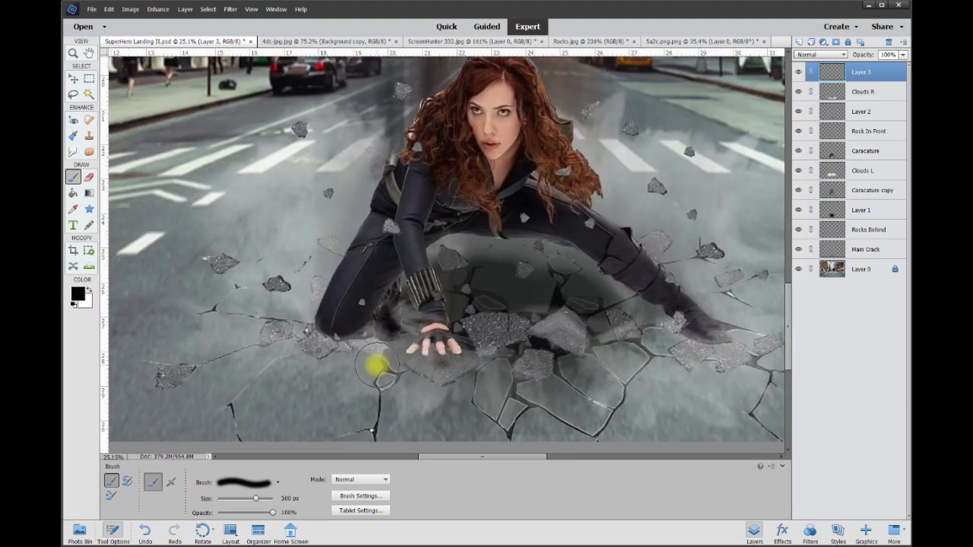
mouse_move(323, 336)
mouse_down()
mouse_move(372, 294)
mouse_move(443, 369)
mouse_move(430, 351)
mouse_move(416, 352)
mouse_move(487, 363)
mouse_up()
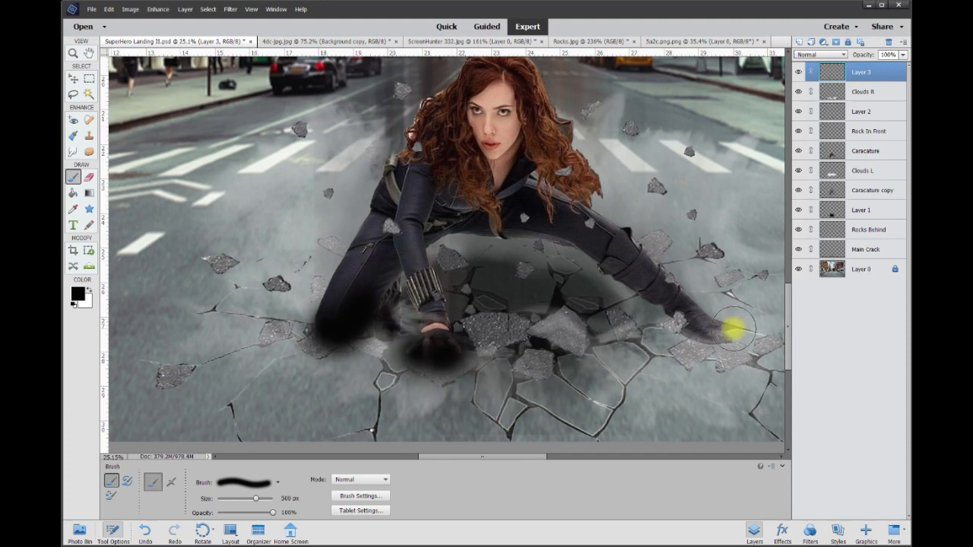
mouse_move(693, 332)
mouse_down()
mouse_move(723, 335)
mouse_move(706, 326)
mouse_up()
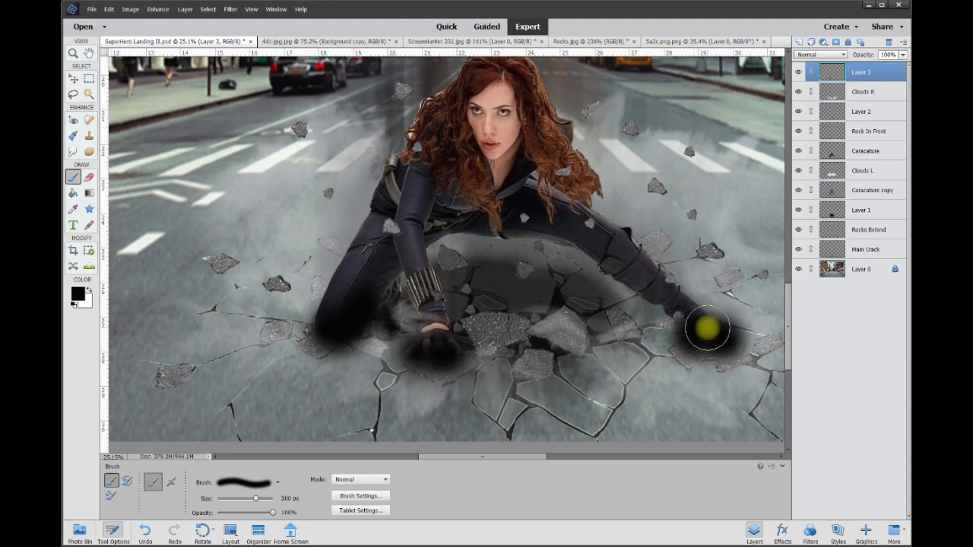
mouse_move(363, 355)
mouse_down()
mouse_move(322, 311)
mouse_move(343, 370)
mouse_move(366, 359)
mouse_up()
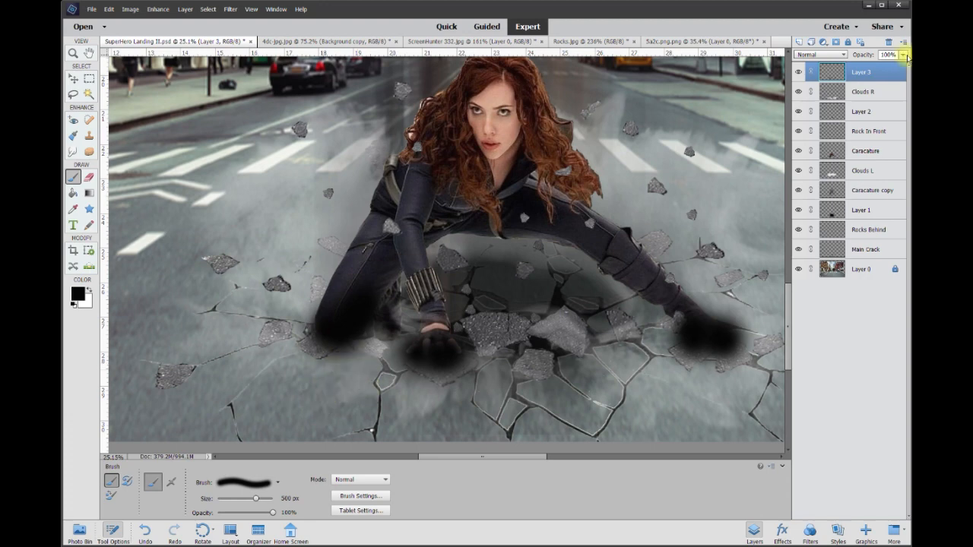
drag(880, 70, 883, 69)
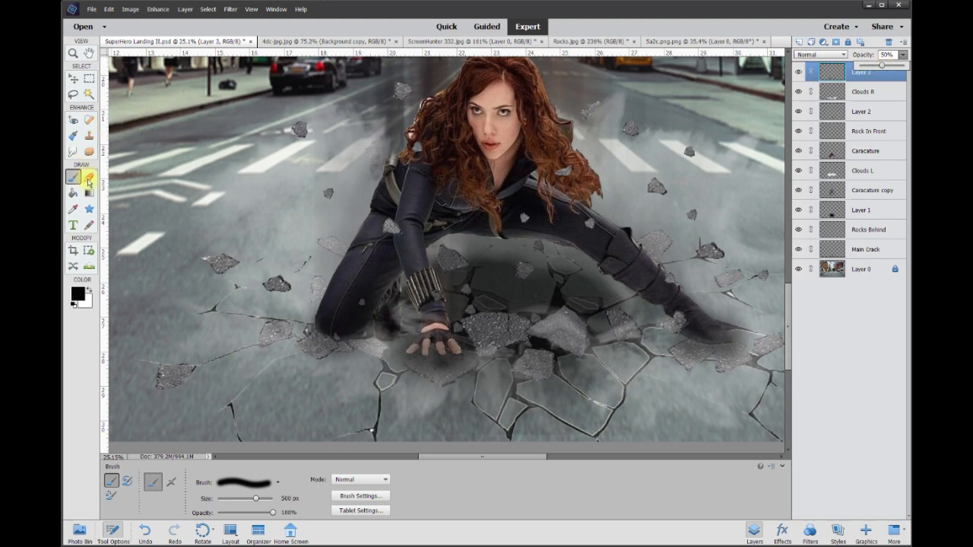
- Erase the painted shadow along the edge of the woman's bent knee on Layer 3 with a 50 px eraser
click(89, 179)
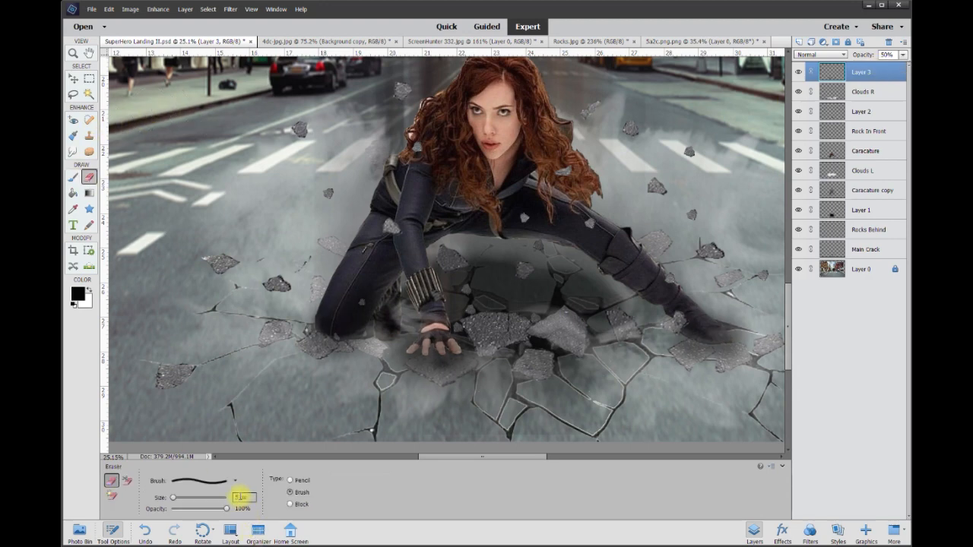
text(0)
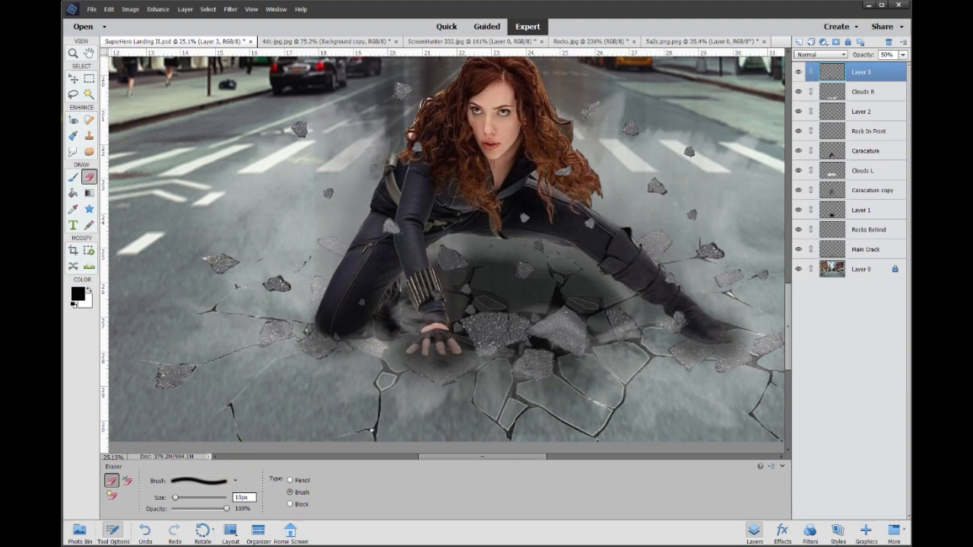
click(72, 78)
scroll(364, 367, up, 4)
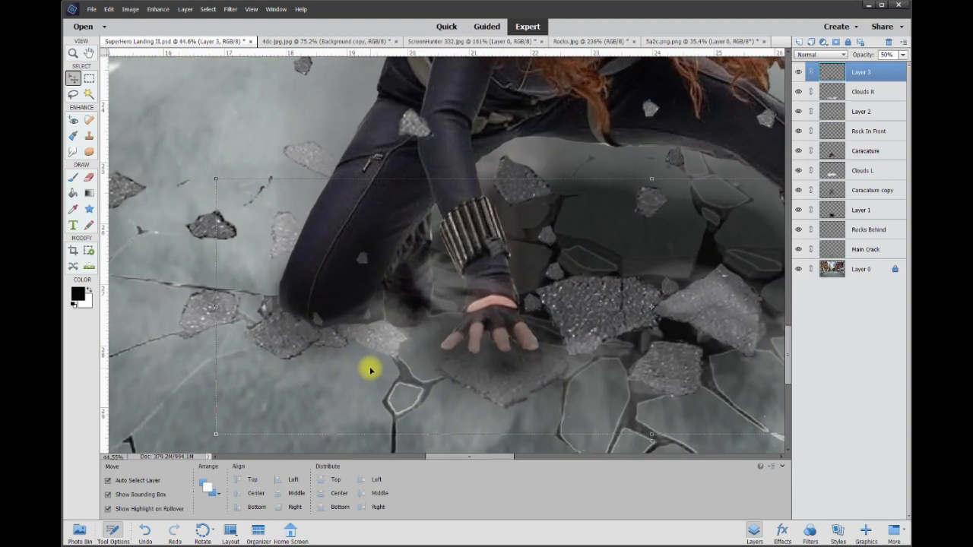
click(73, 178)
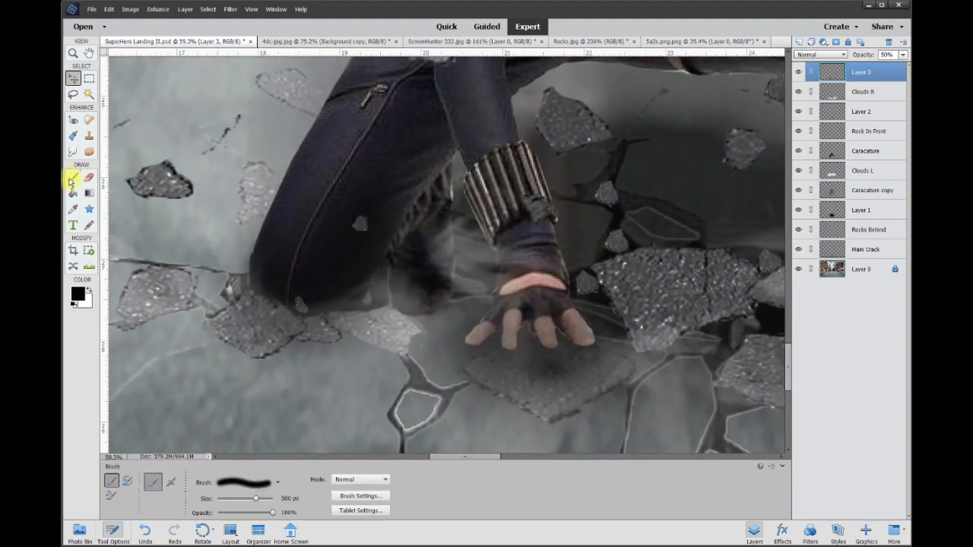
key(e)
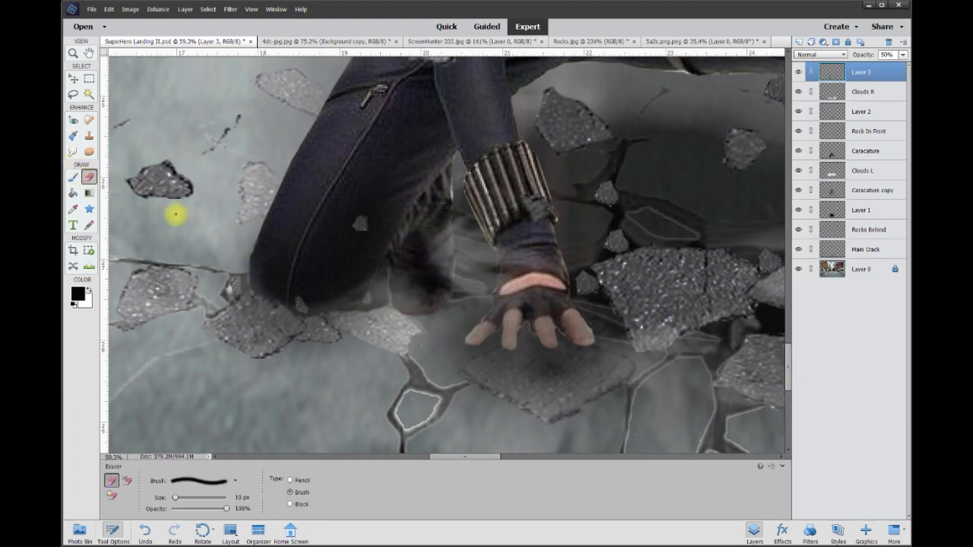
key(bracketright)
key(bracketright)
key(bracketright)
key(bracketright)
mouse_move(270, 226)
mouse_down()
mouse_move(260, 289)
mouse_move(332, 291)
mouse_move(345, 301)
mouse_move(396, 216)
mouse_up()
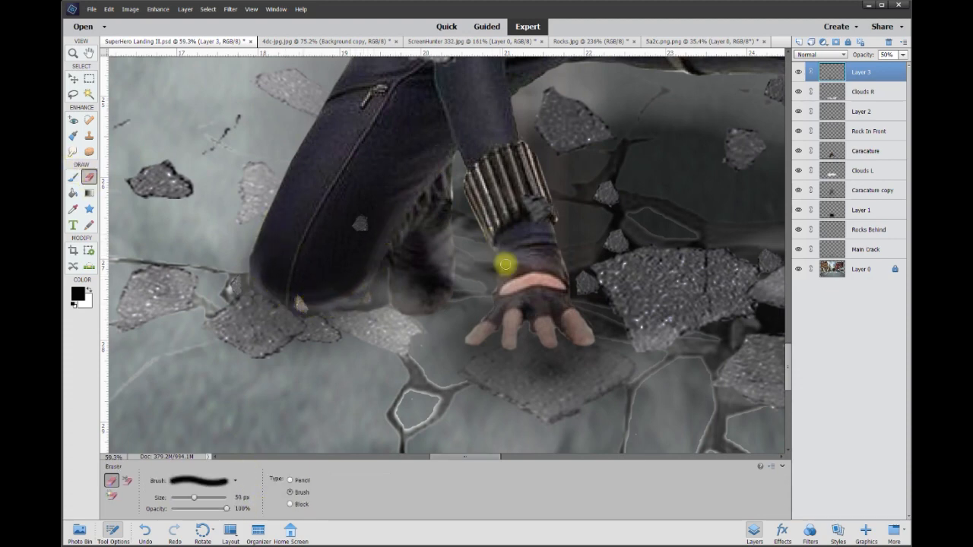
- Erase the shadow covering the woman's fingers and the outline of her boot on Layer 3
mouse_move(480, 330)
mouse_down()
mouse_move(507, 307)
mouse_move(509, 342)
mouse_move(528, 315)
mouse_move(551, 342)
mouse_move(570, 328)
mouse_move(588, 337)
mouse_move(566, 302)
mouse_up()
scroll(487, 247, right, 5)
mouse_move(424, 287)
mouse_down()
mouse_move(455, 307)
mouse_move(534, 309)
mouse_move(467, 248)
mouse_up()
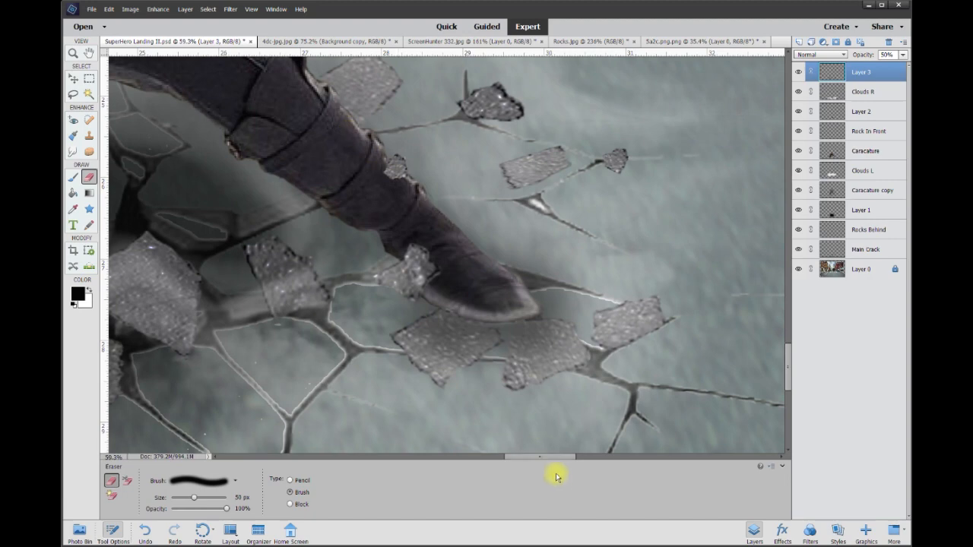
- Set Layer 3's opacity to 100%, show it alone, and lasso and delete the leftover shadow above the knee and hand outlines
drag(555, 462, 491, 460)
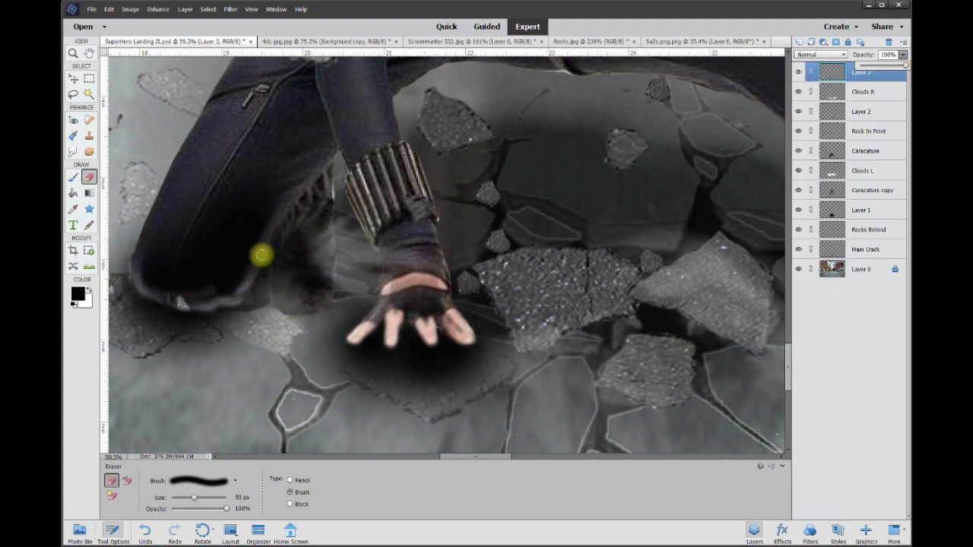
alt+click(798, 72)
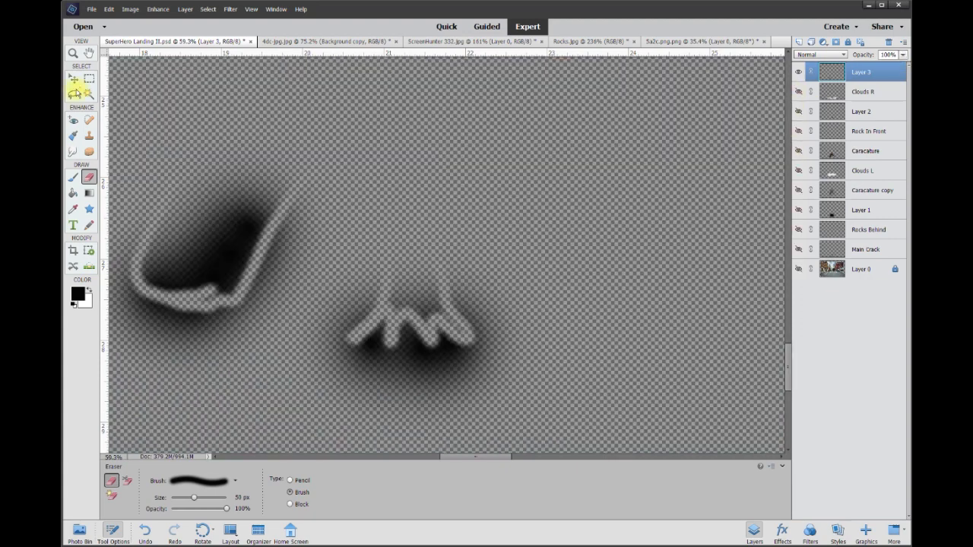
click(75, 94)
mouse_move(206, 142)
mouse_down()
mouse_move(137, 270)
mouse_move(220, 302)
mouse_move(248, 276)
mouse_move(287, 196)
mouse_up()
key(Delete)
mouse_move(400, 209)
mouse_down()
mouse_move(402, 254)
mouse_move(381, 308)
mouse_move(463, 332)
mouse_move(443, 255)
mouse_up()
key(Delete)
- Lasso and delete the leftover shadow inside the boot outline, and clear the selection
drag(494, 457, 553, 456)
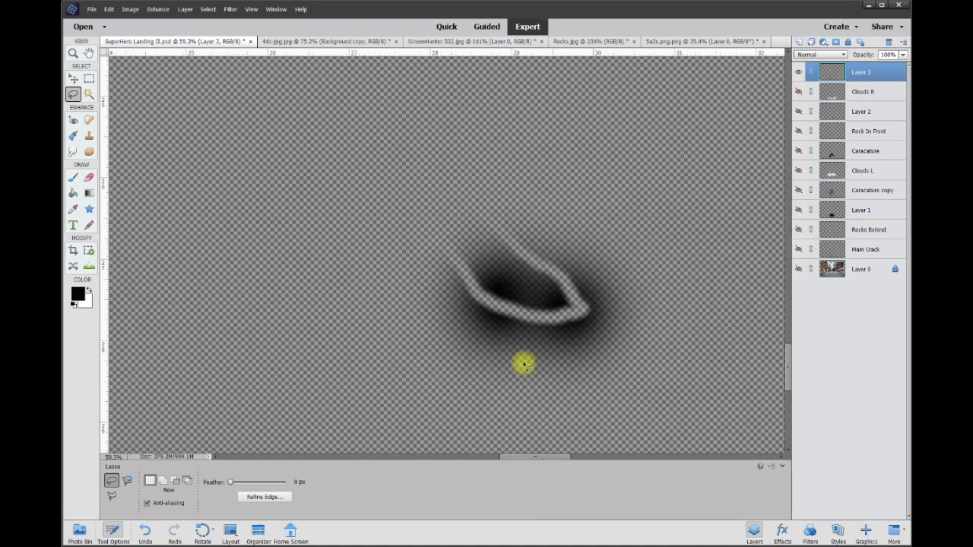
mouse_move(392, 187)
mouse_down()
mouse_move(417, 230)
mouse_move(471, 280)
mouse_move(550, 272)
mouse_move(446, 152)
mouse_up()
key(Delete)
scroll(532, 327, down, 7)
drag(542, 458, 545, 457)
key(ctrl+d)
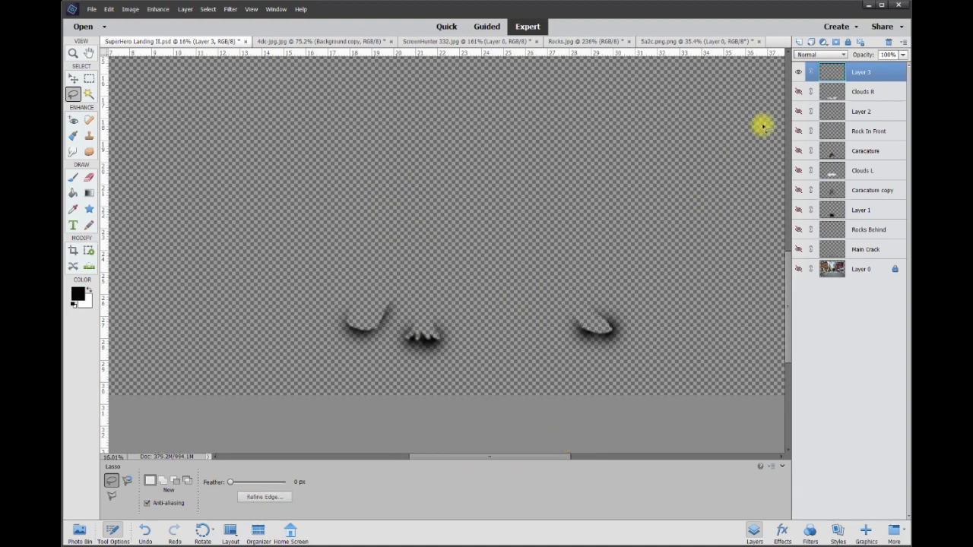
- Show all the other layers again and lower the opacity of the Layer 3 shadows
drag(799, 92, 798, 269)
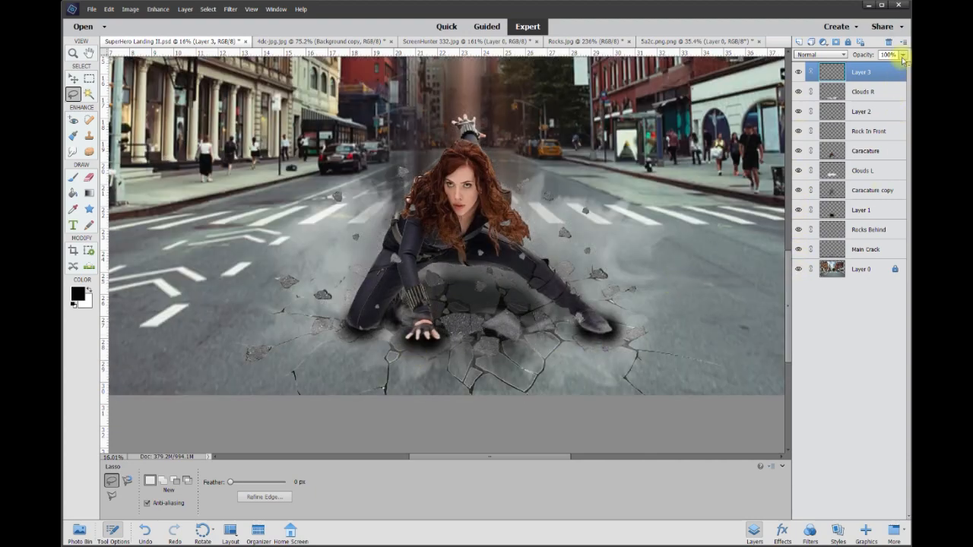
drag(898, 69, 875, 69)
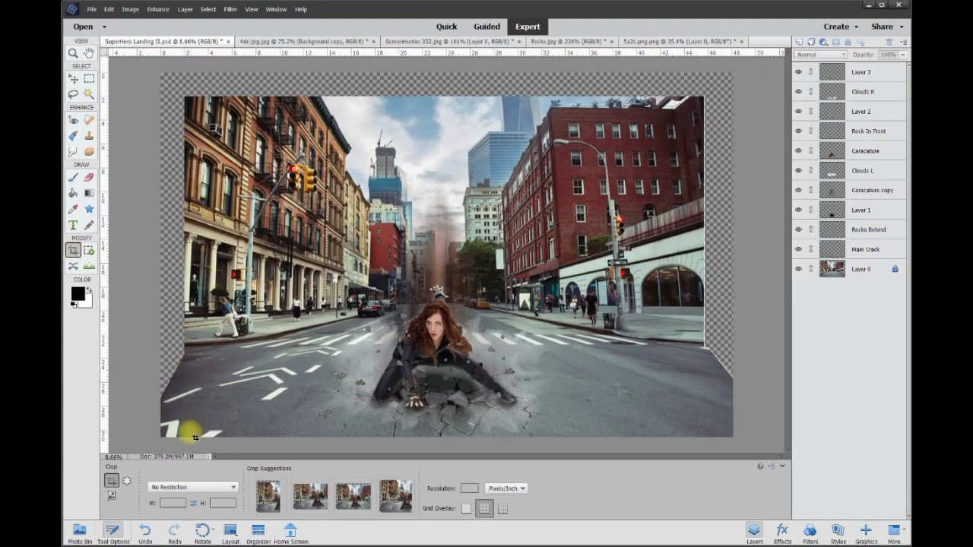
- Crop the composite to the street photo, cutting off the transparent borders at the sides and above
drag(194, 439, 694, 101)
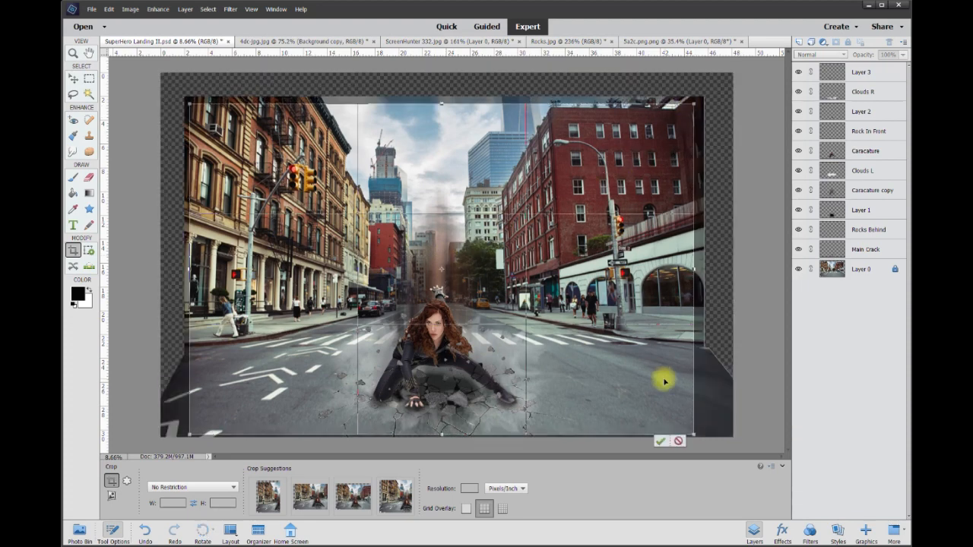
click(659, 443)
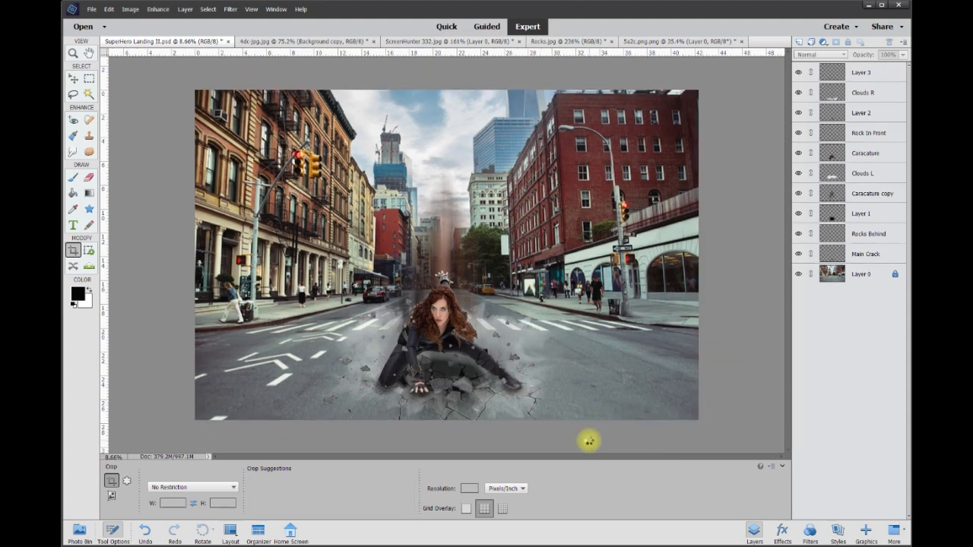
scroll(603, 437, up, 1)
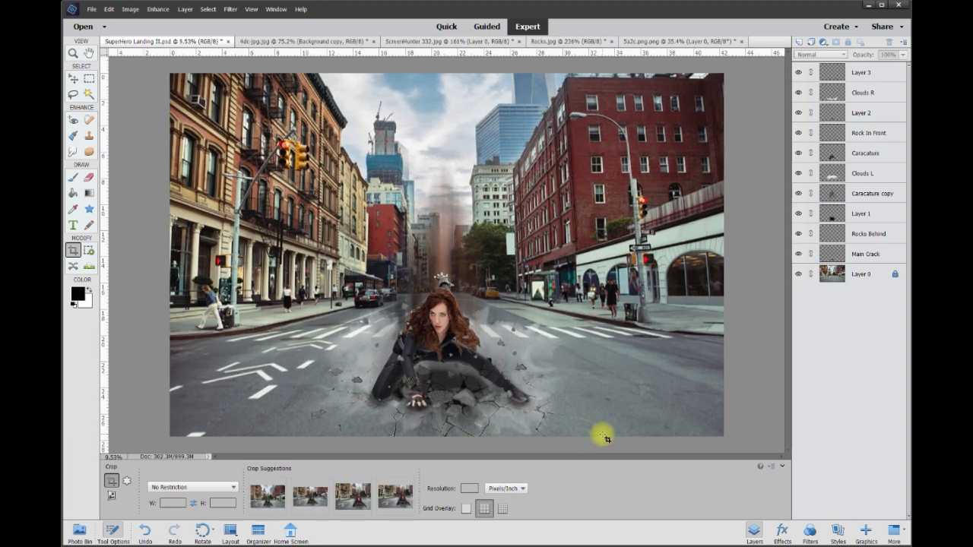